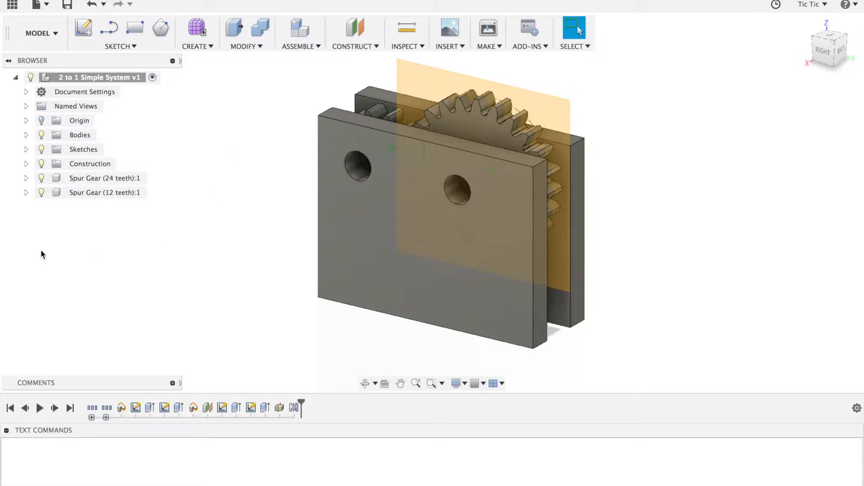
Hide construction plane Plane2 so that only the gears and side plates are displayed
left_click(25, 165)
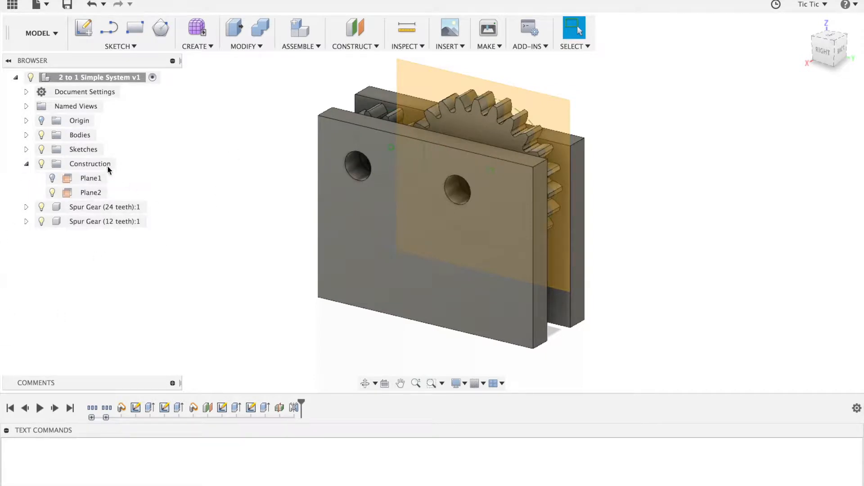
left_click(52, 193)
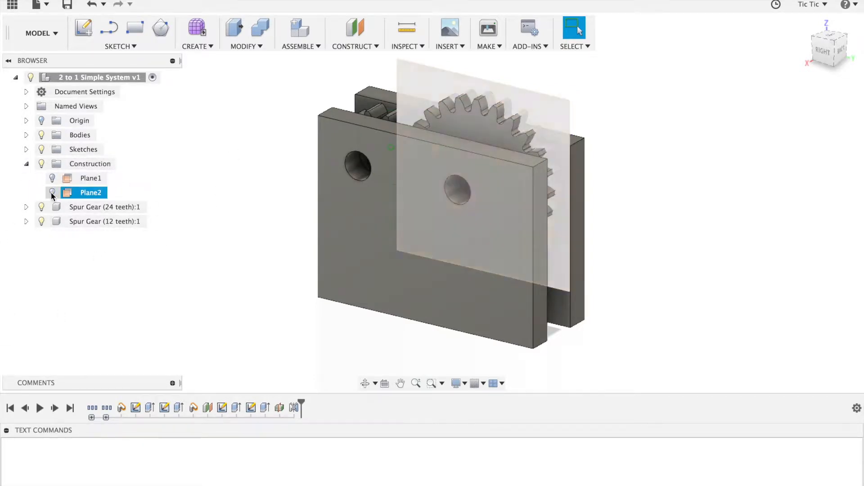
left_click(51, 193)
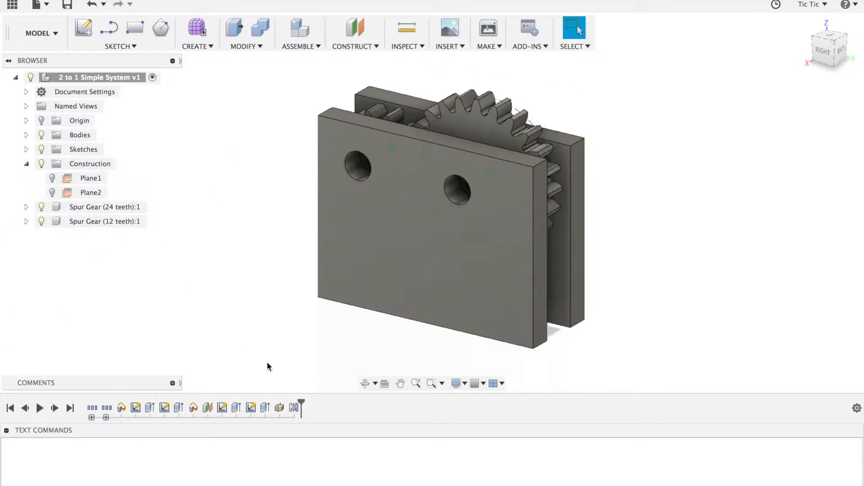
left_click(26, 164)
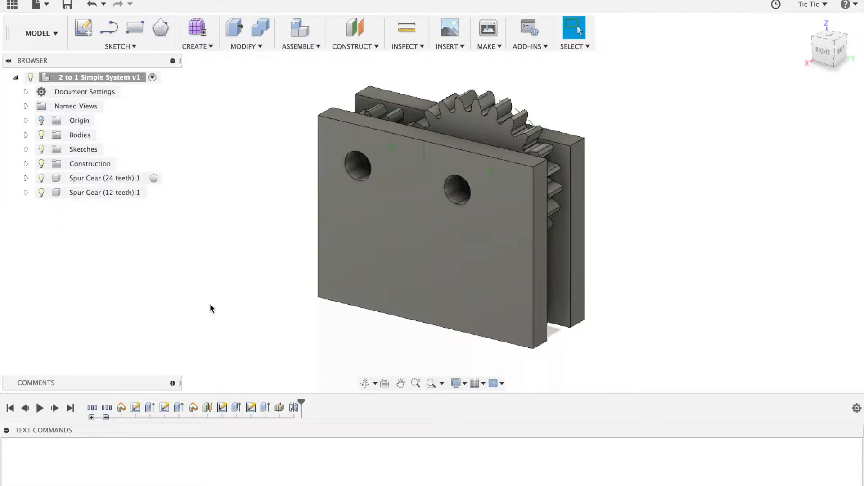
From the bottom view, sketch a two-point rectangle about 101 by 140 mm on a side plate's bottom face, enclosing both plates and the gears
left_click(830, 54)
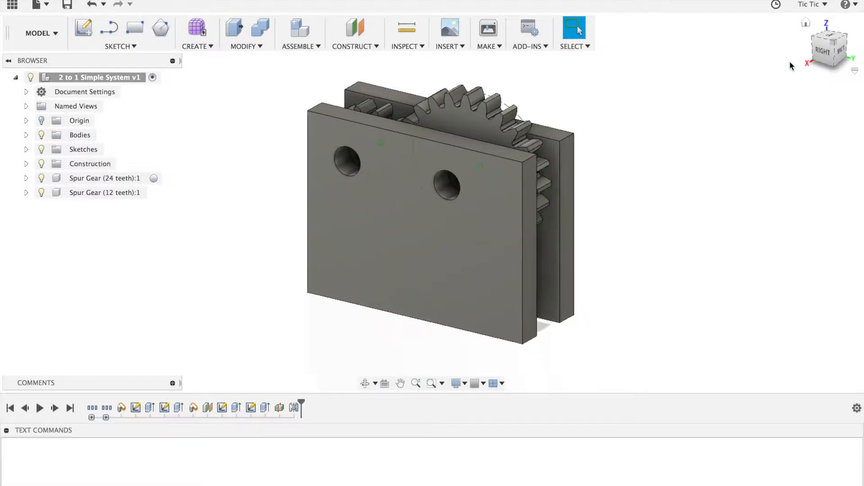
left_click(829, 54)
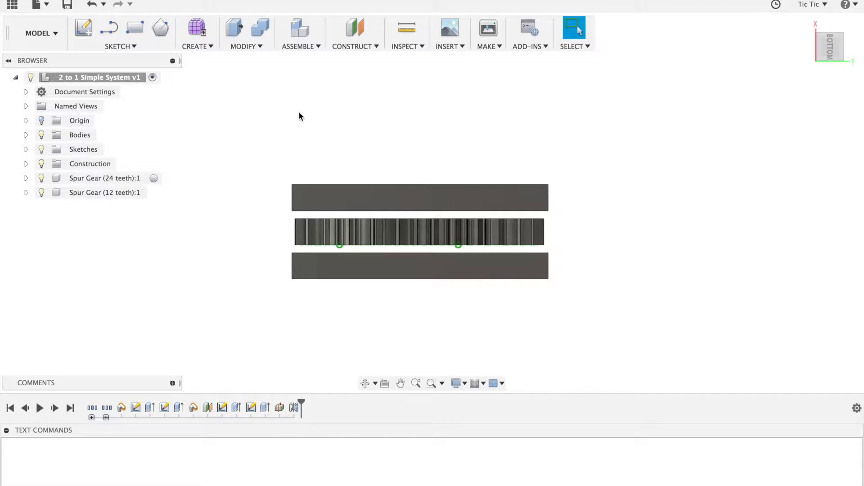
left_click(134, 28)
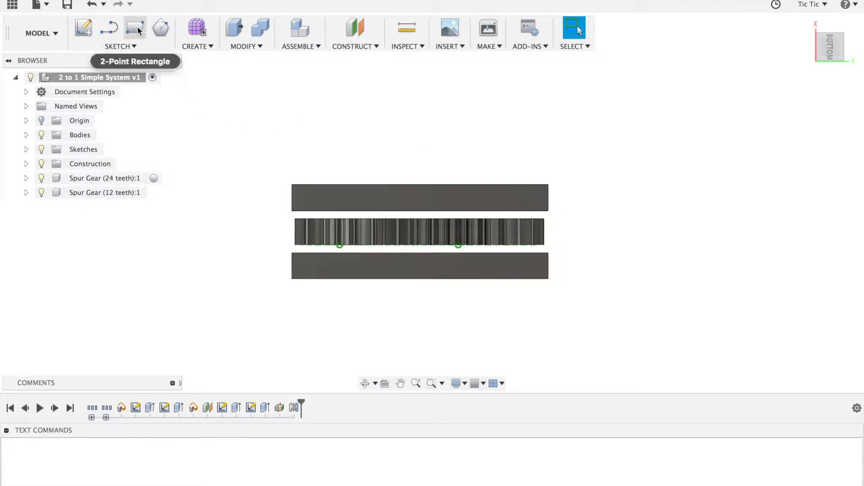
left_click(309, 195)
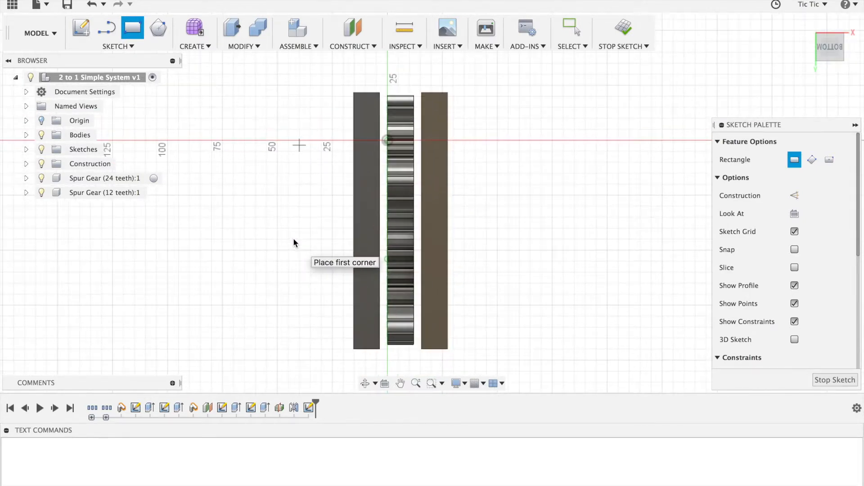
left_click(282, 61)
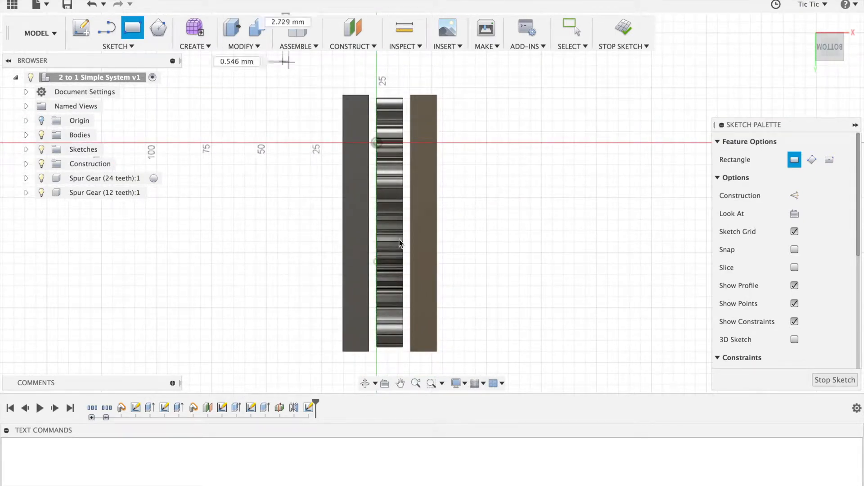
left_click(505, 369)
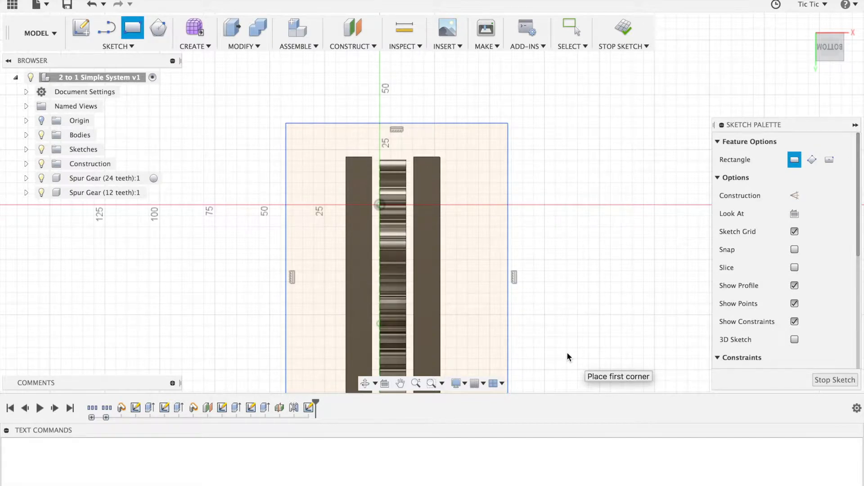
Dimension the rectangle's short side, across the two plates, to 100 mm
scroll(567, 354, "down", 5)
scroll(567, 353, "down", 2)
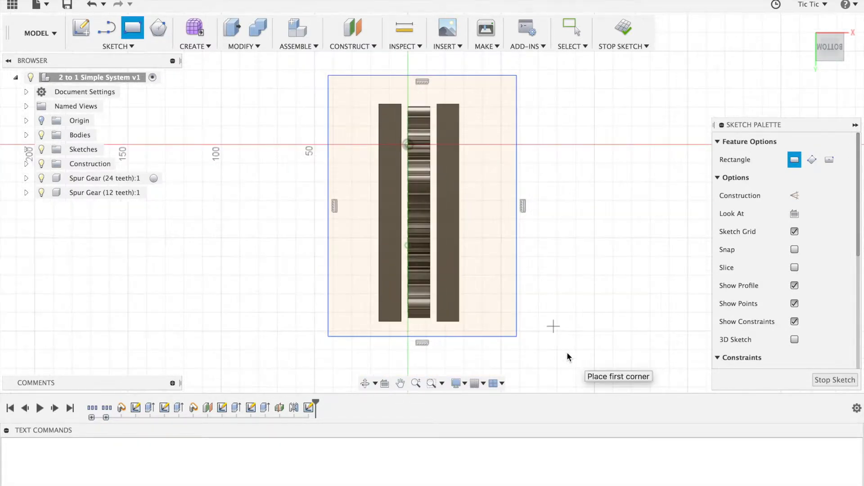
scroll(567, 357, "right", 3)
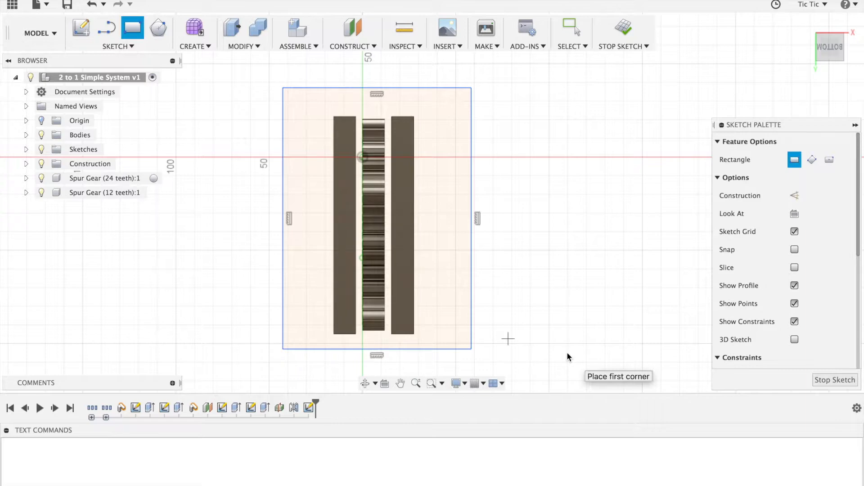
scroll(567, 354, "up", 3)
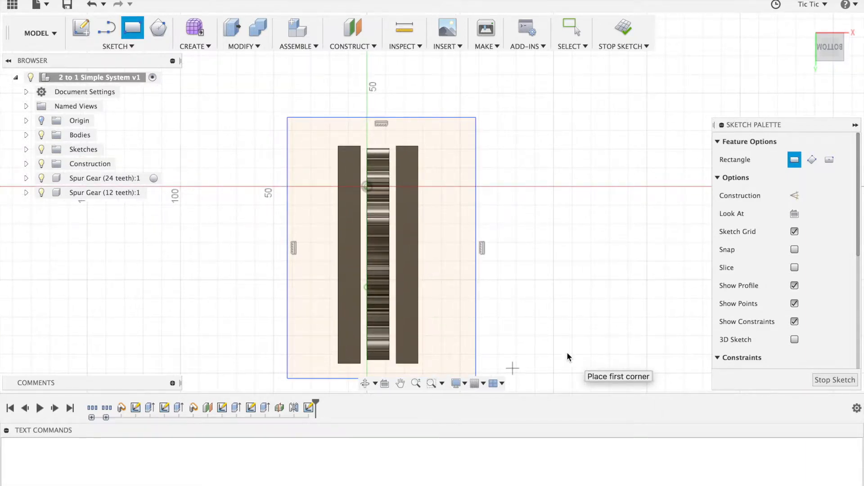
key("d")
left_click(447, 117)
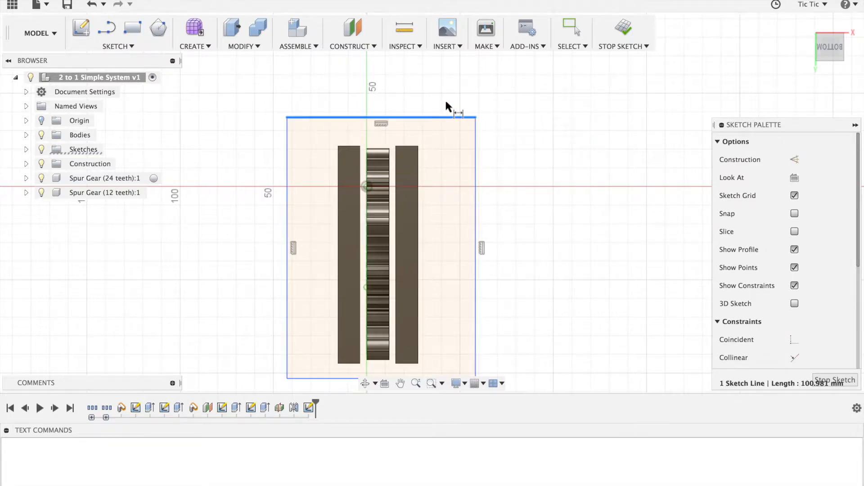
left_click(441, 80)
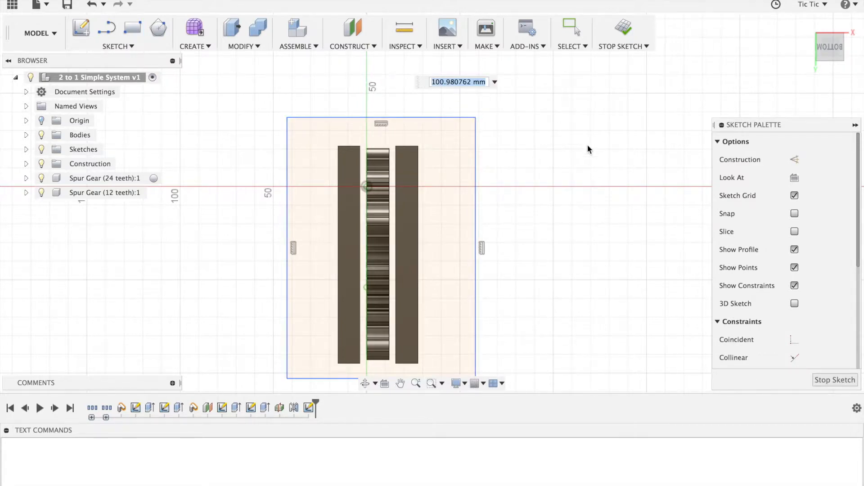
type("100")
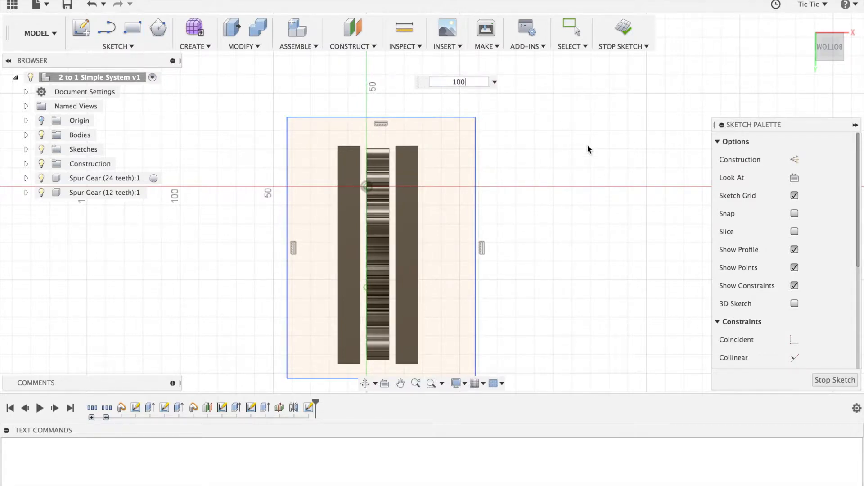
key("Return")
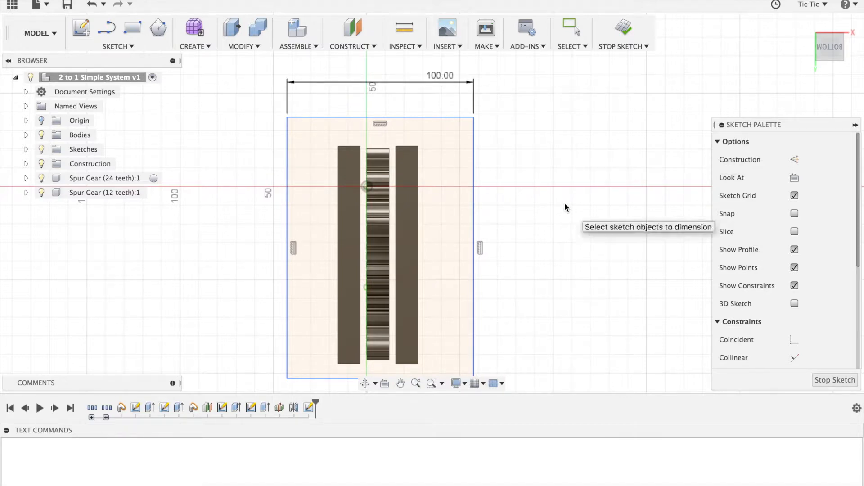
Dimension the rectangle's long side, parallel to the plates, to 140 mm
left_click(475, 215)
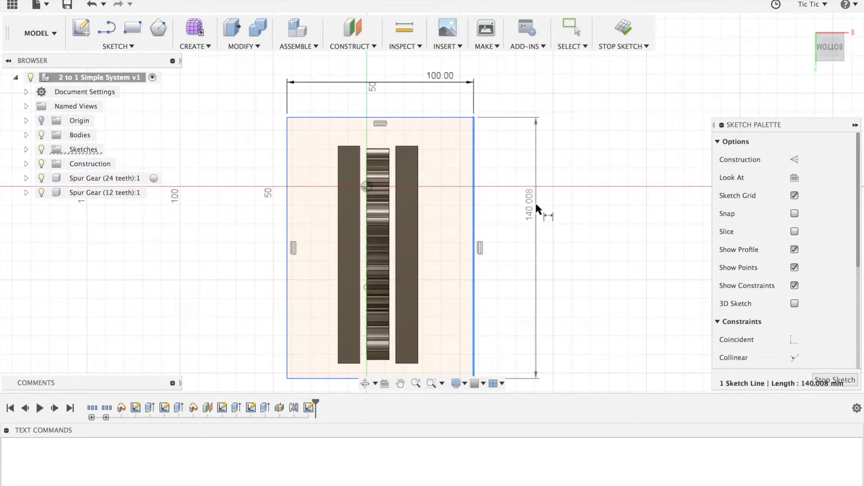
left_click(536, 206)
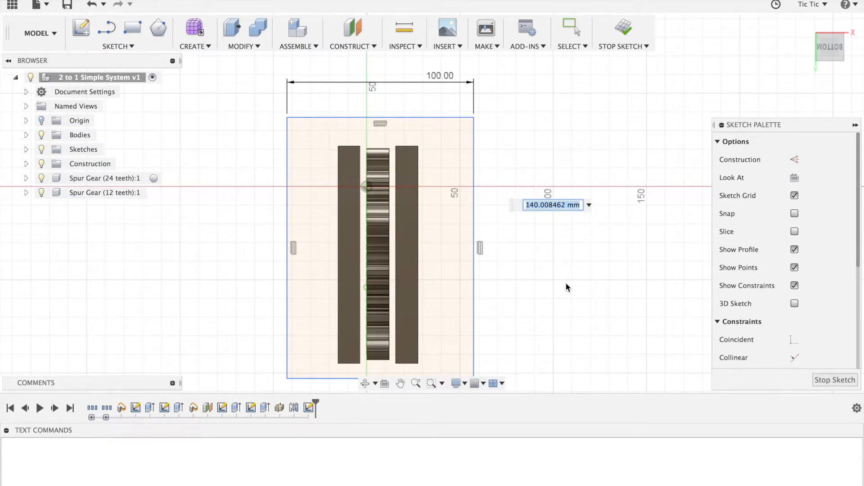
type("140")
key("Return")
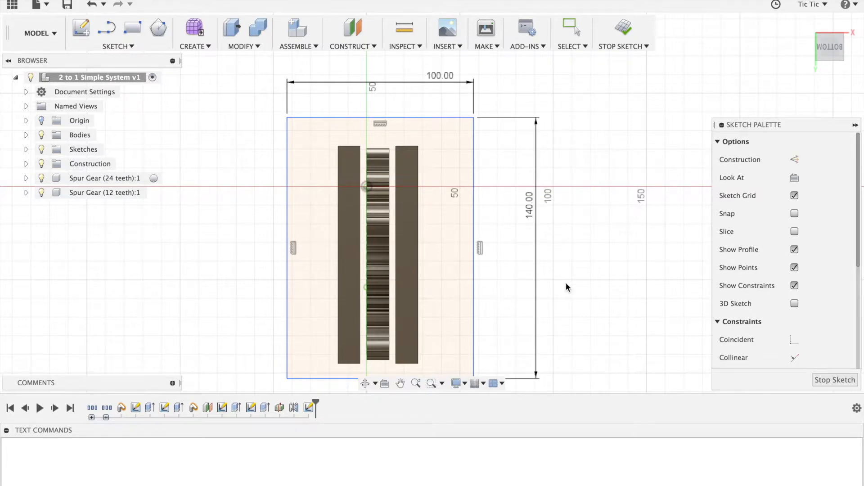
Draw a construction line from the midpoint of the rectangle's right long side to the midpoint of the adjacent plate's outer edge
scroll(566, 283, "down", 3)
scroll(566, 282, "up", 2)
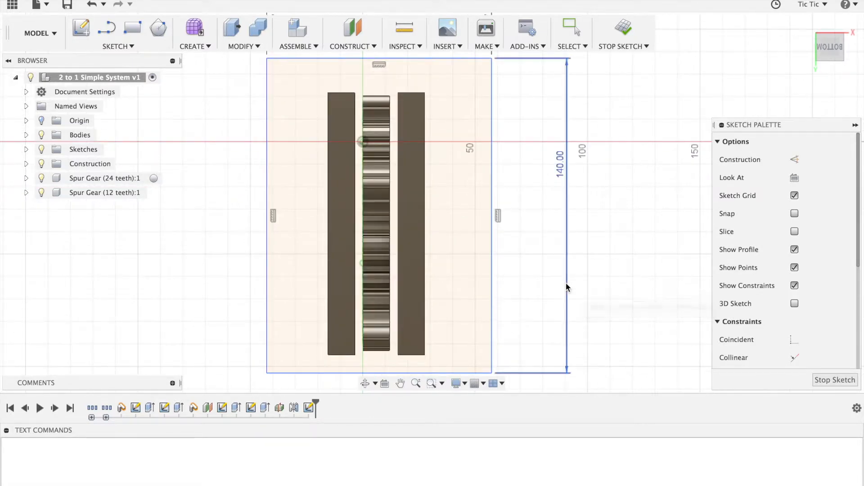
scroll(566, 283, "up", 2)
scroll(566, 283, "left", 1)
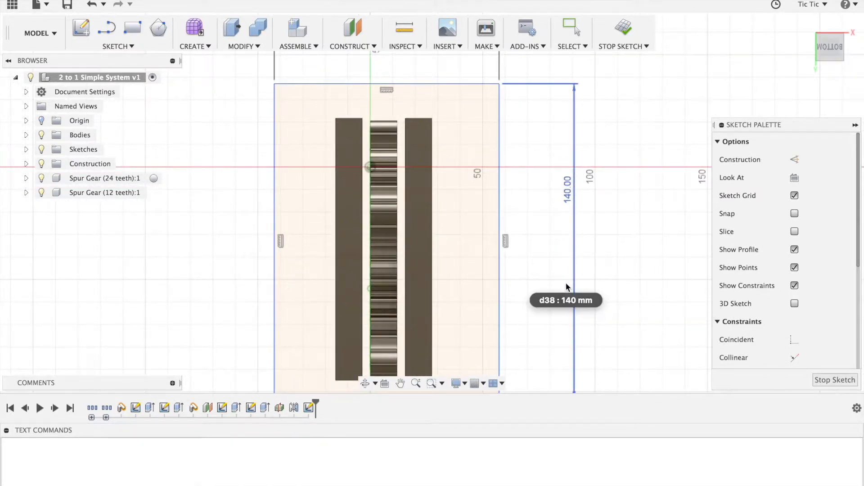
scroll(566, 286, "right", 1)
scroll(566, 286, "down", 2)
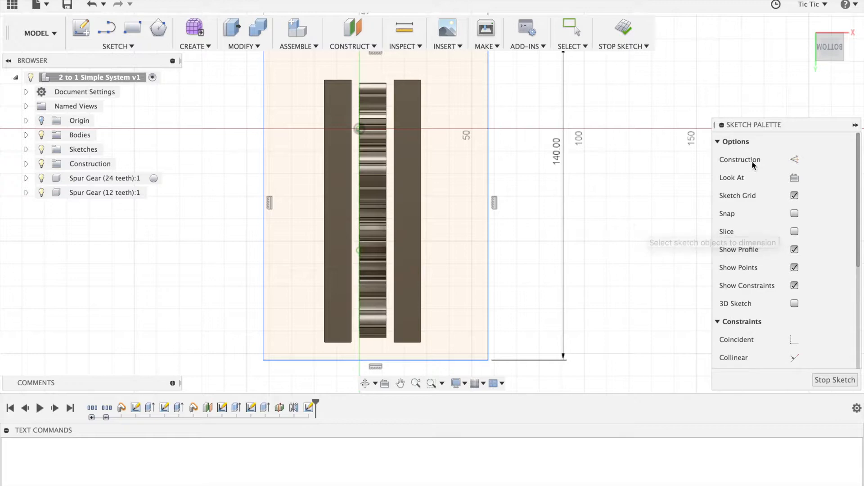
left_click(795, 160)
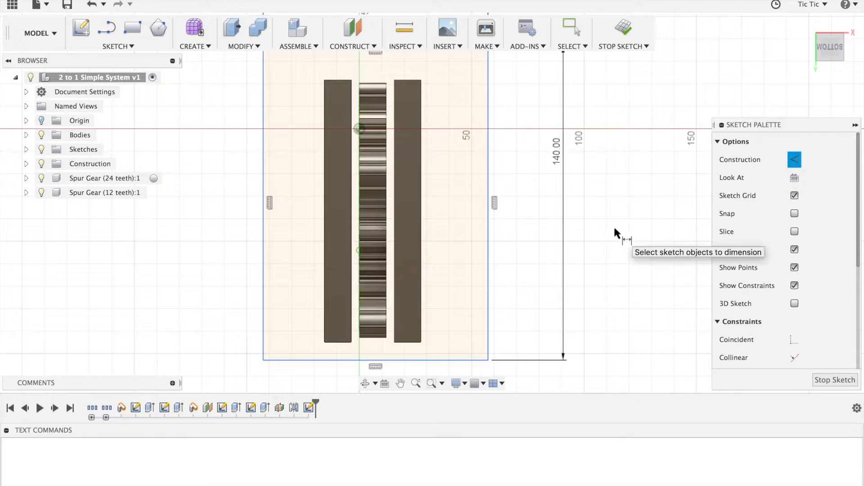
key("l")
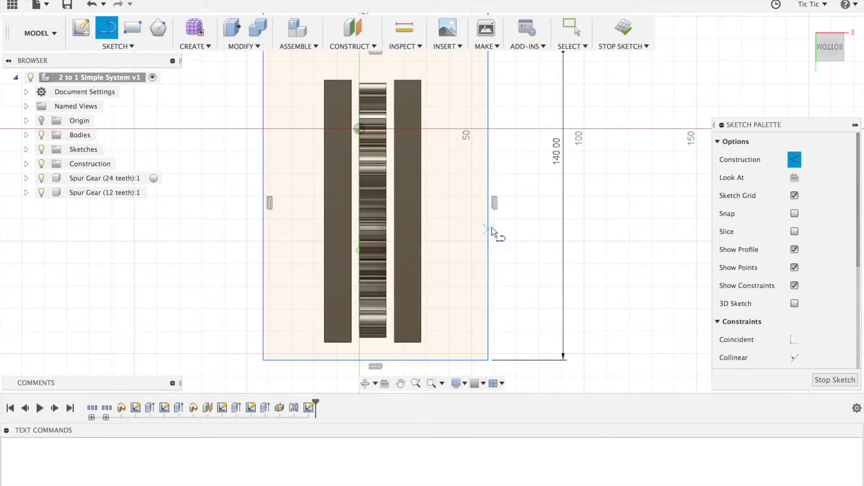
left_click(491, 205)
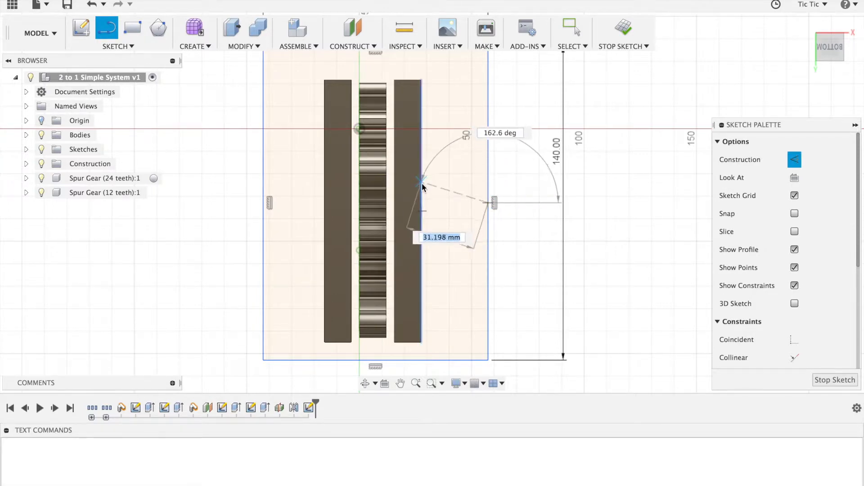
double_click(422, 211)
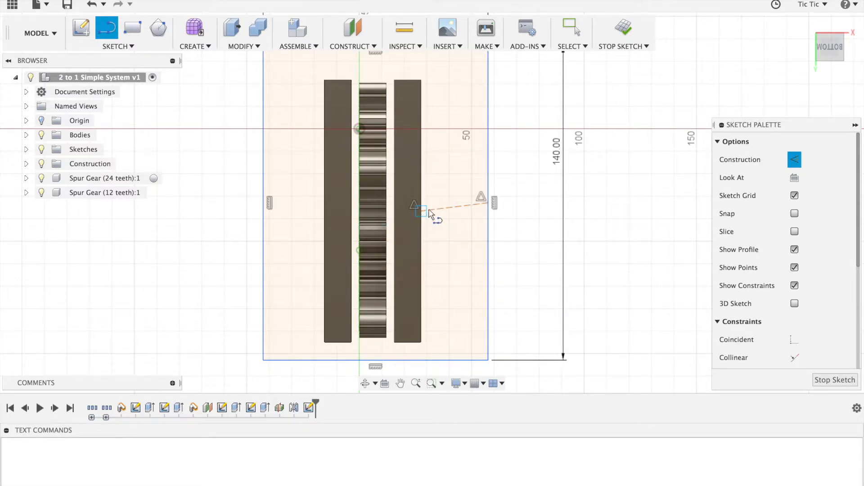
Apply a Horizontal/Vertical constraint to the construction line between the rectangle and the plate
scroll(817, 304, "down", 5)
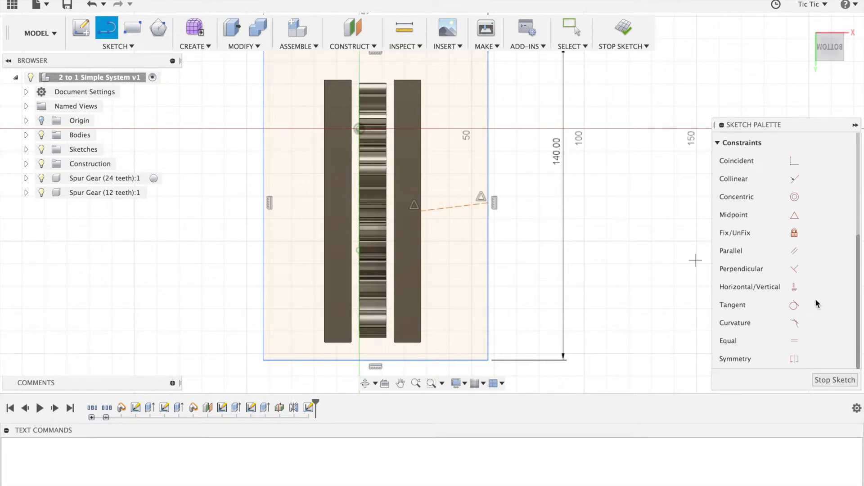
left_click(795, 287)
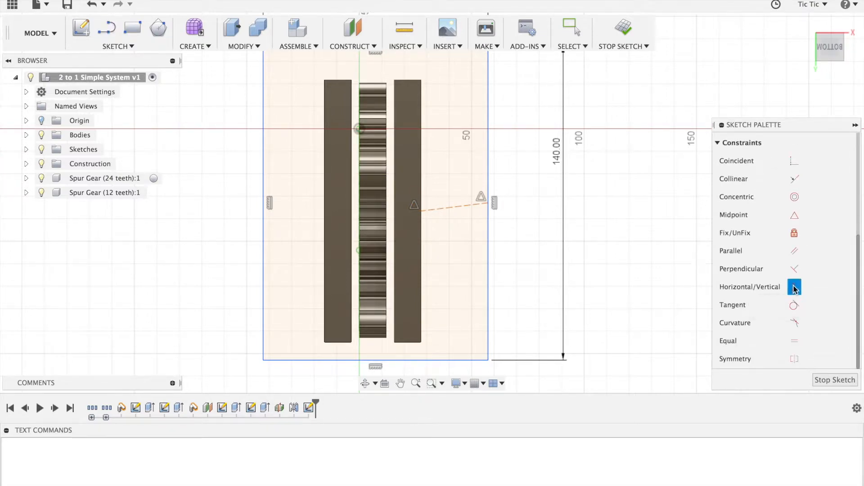
left_click(450, 209)
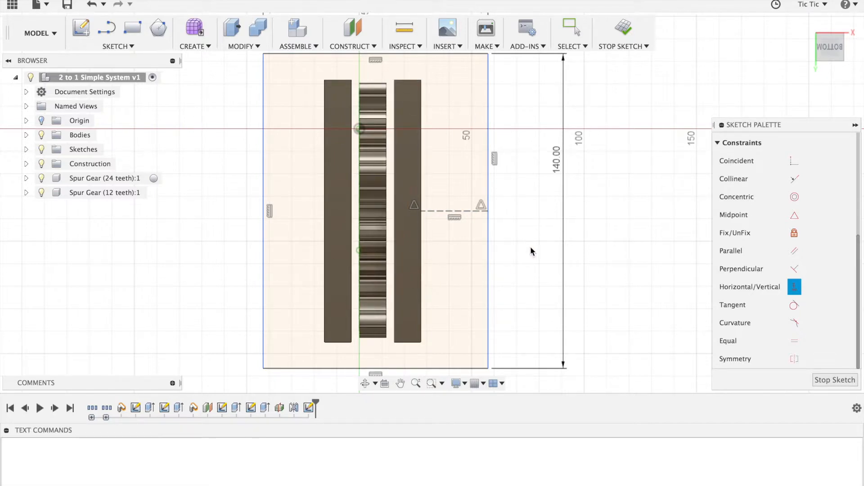
Draw a second construction line from the midpoint of the rectangle's upper short side to the midpoint of the gear's end edge
scroll(532, 250, "up", 3)
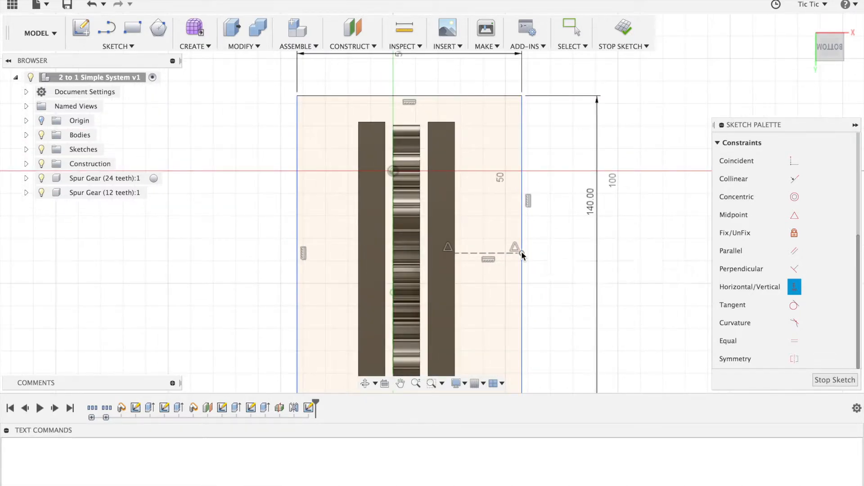
scroll(522, 255, "up", 3)
scroll(521, 254, "down", 3)
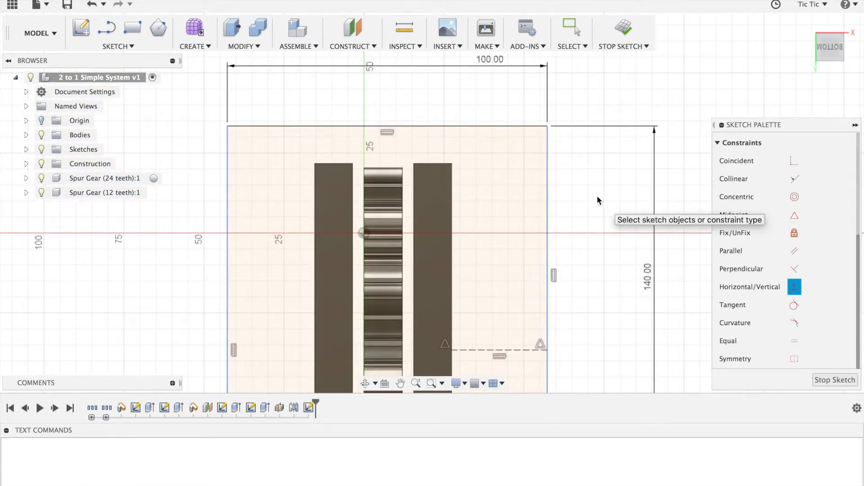
key("l")
scroll(765, 178, "up", 4)
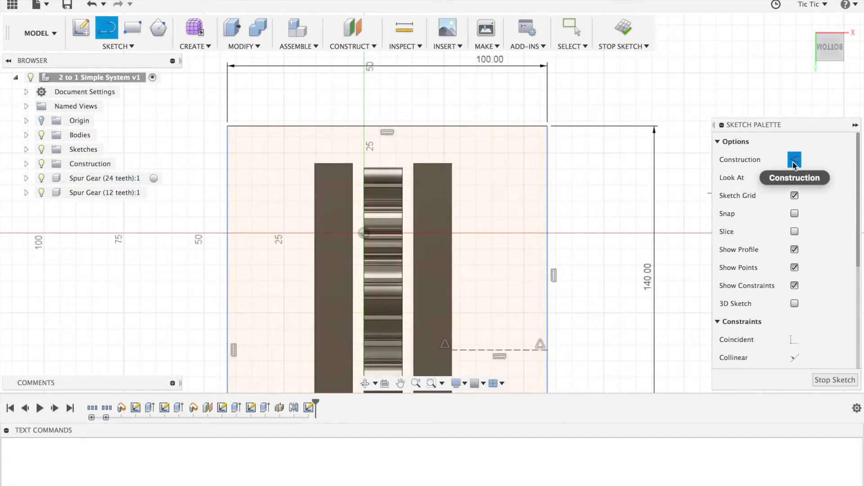
left_click(387, 126)
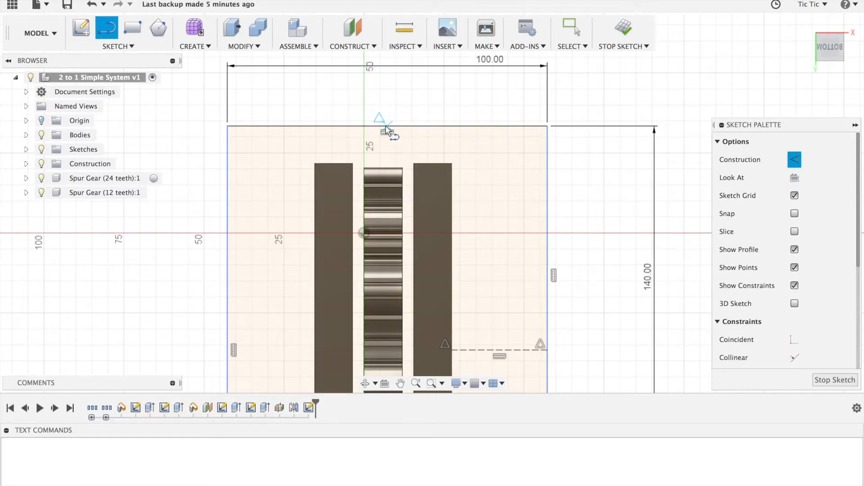
left_click(384, 169)
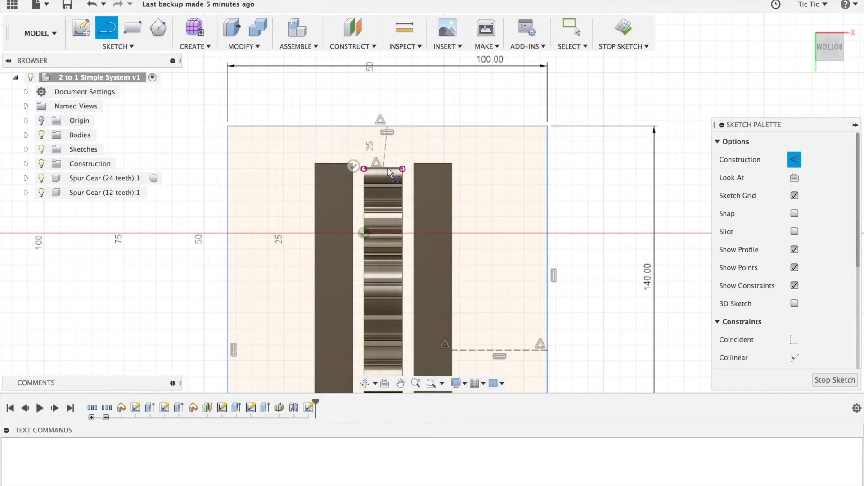
Apply a Horizontal/Vertical constraint to the construction line between the rectangle's short side and the gear, and finish the sketch
scroll(812, 290, "down", 5)
left_click(794, 287)
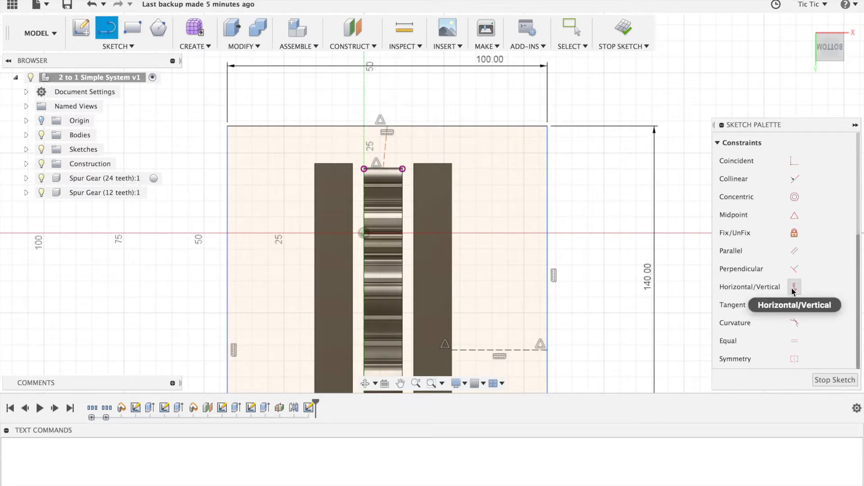
left_click(387, 143)
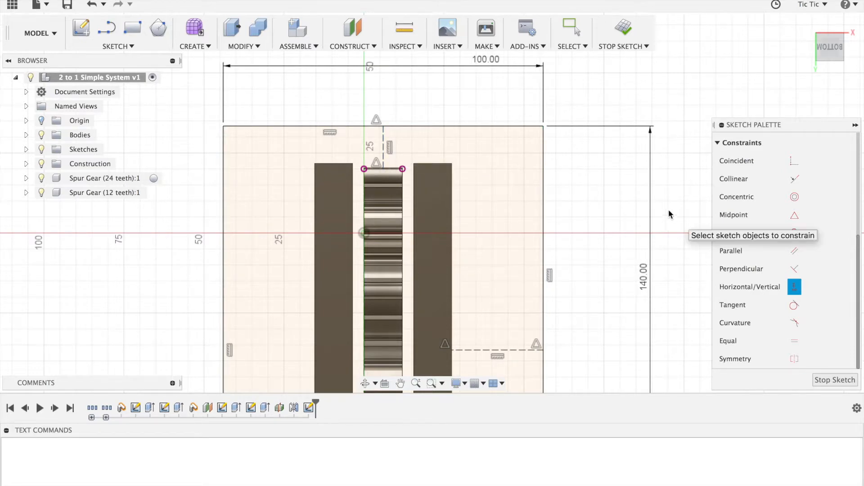
scroll(628, 203, "down", 4)
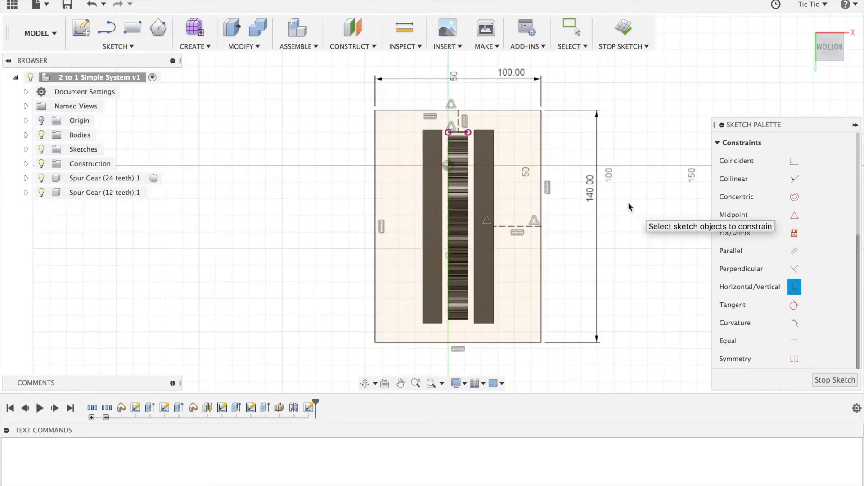
left_click(622, 28)
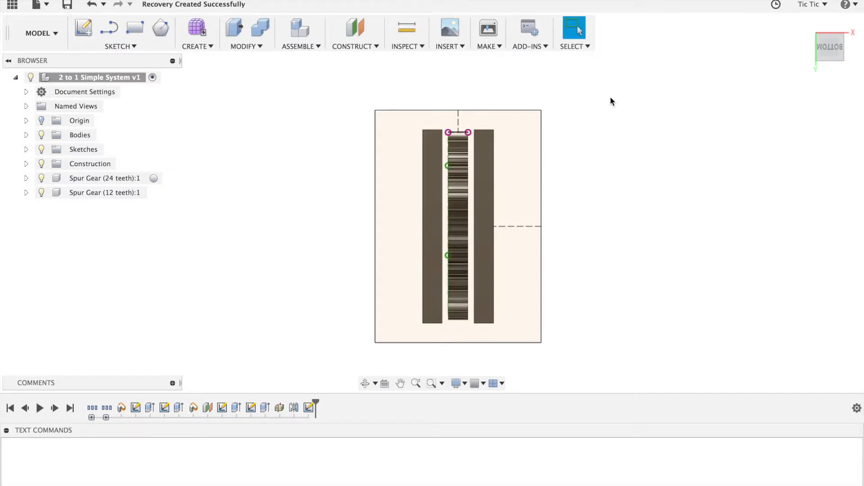
Extrude both profiles of the base sketch, including the area under the plate, 12 mm downward
left_click(833, 70)
left_click(834, 45)
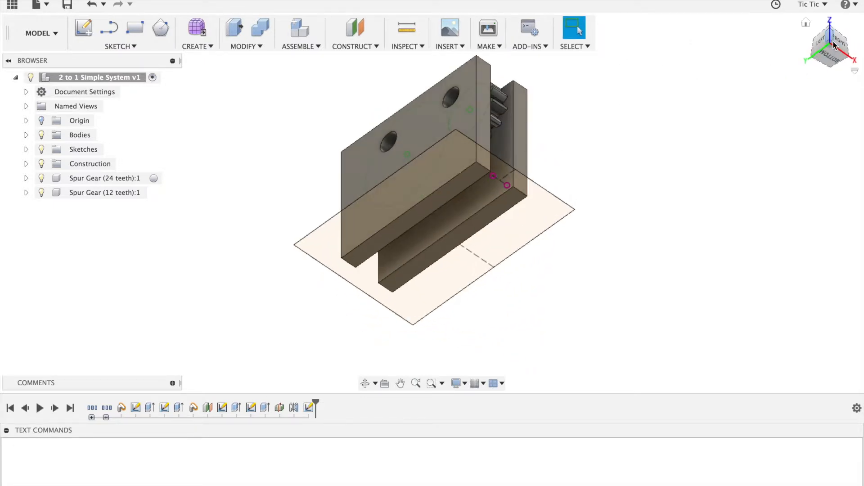
left_click(235, 28)
left_click(373, 208)
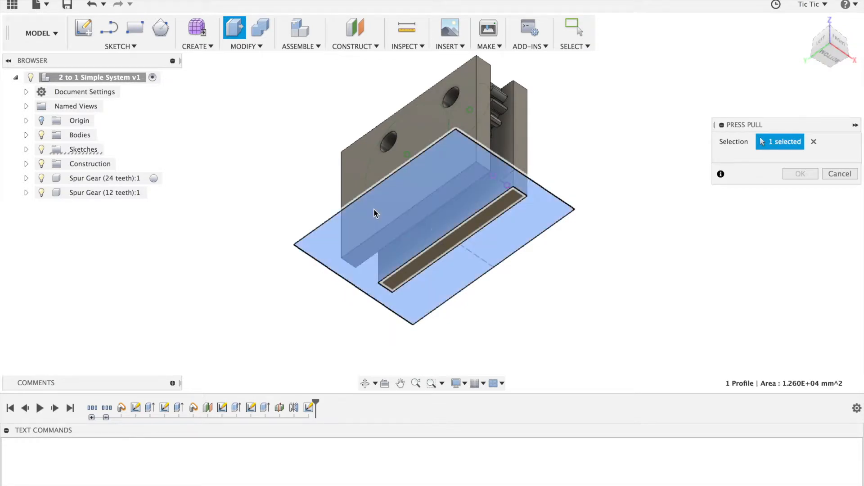
left_click(485, 218)
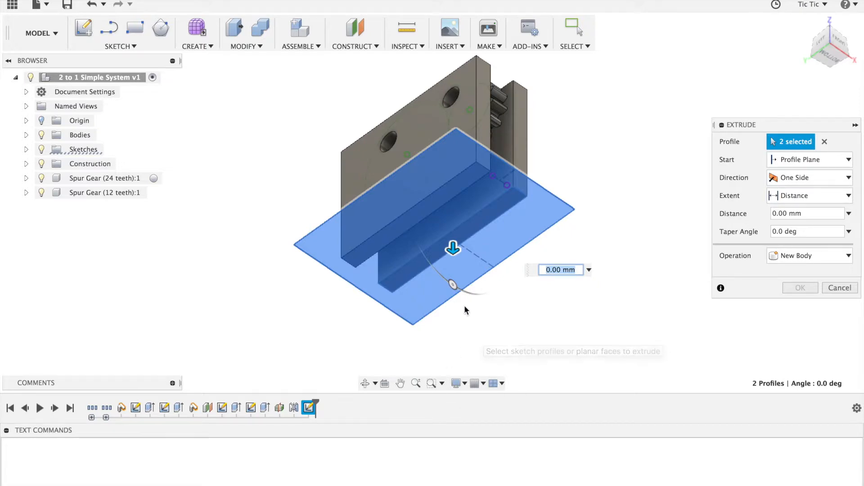
type("10")
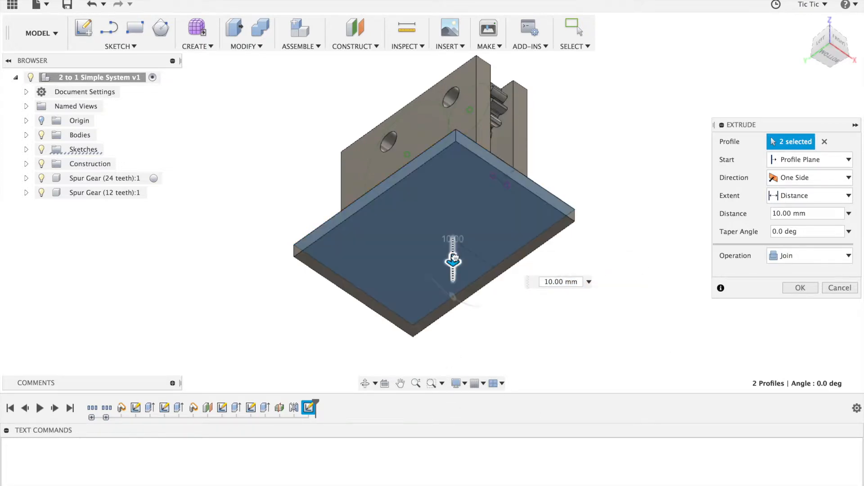
type("12")
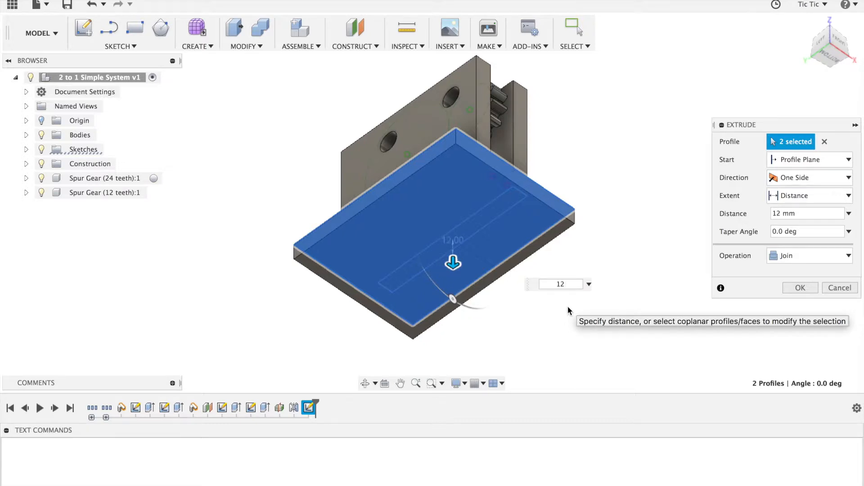
key("Return")
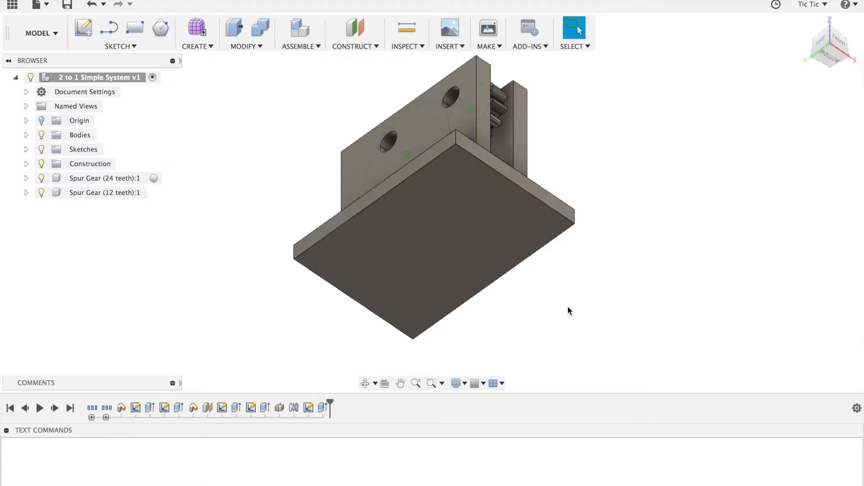
Edit the base extrusion to a distance of -12 mm and set its operation to New Body
mouse_move(828, 48)
left_mouse_down()
mouse_move(815, 101)
mouse_move(826, 50)
left_mouse_up()
scroll(766, 172, "up", 3)
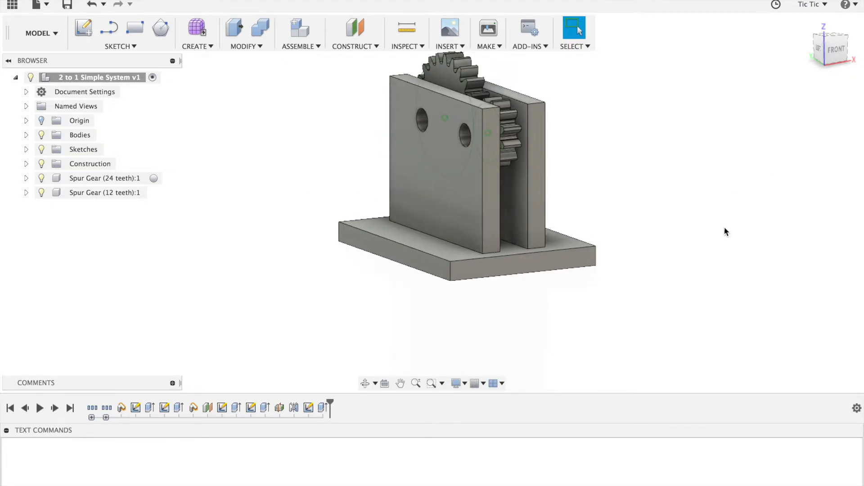
right_click(322, 409)
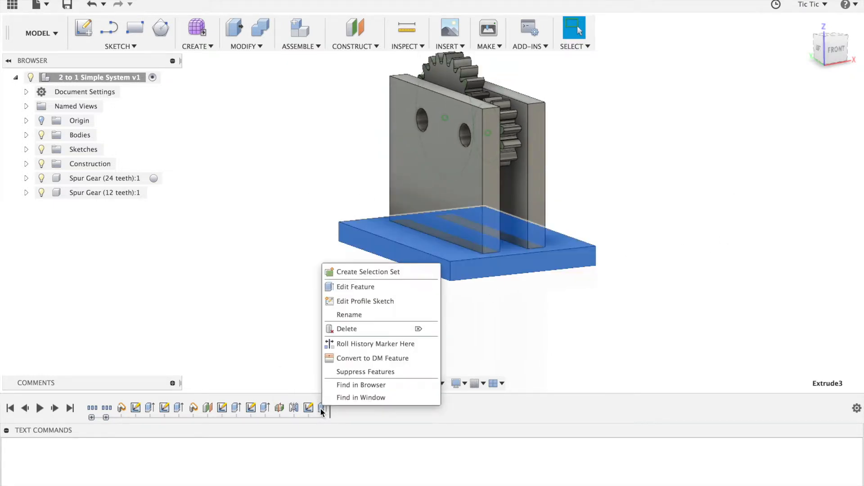
left_click(352, 286)
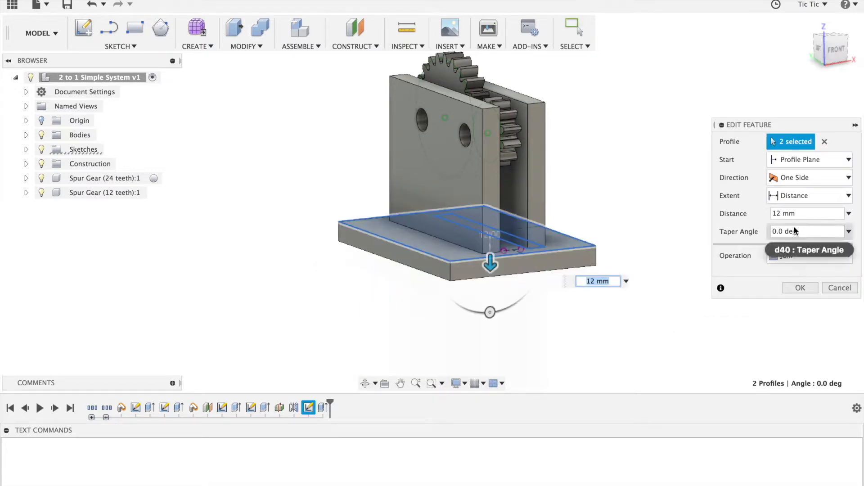
left_click(801, 213)
type("-12")
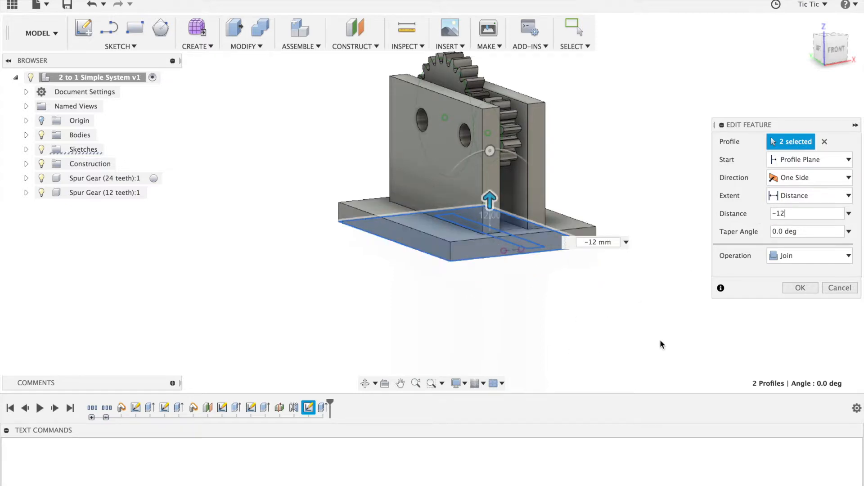
left_click(793, 255)
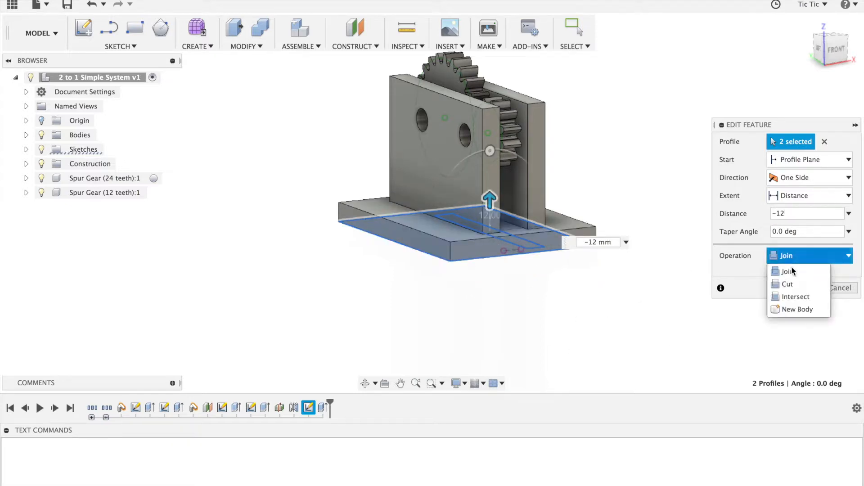
left_click(791, 309)
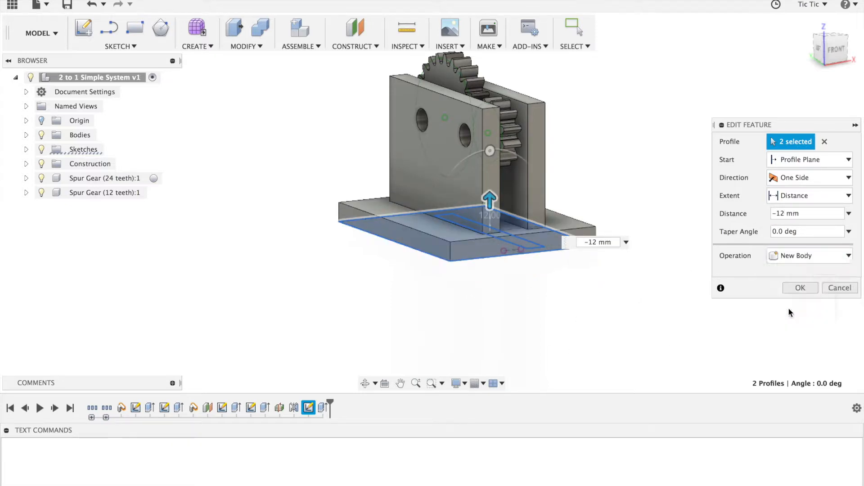
left_click(811, 288)
scroll(648, 284, "right", 3)
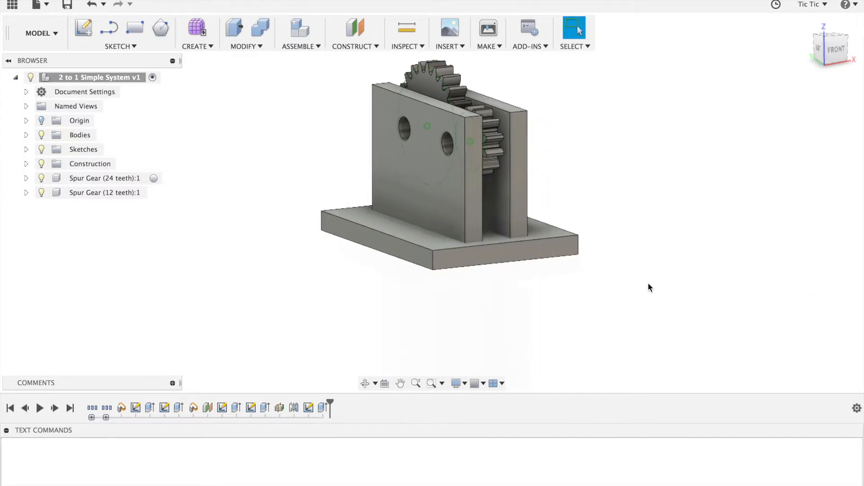
List the design's bodies and rename the body of the base plate to Base
left_click(26, 135)
left_click(53, 178)
left_click(52, 178)
left_click(53, 178)
left_click(90, 180)
left_click(92, 179)
type("Base")
left_click(149, 272)
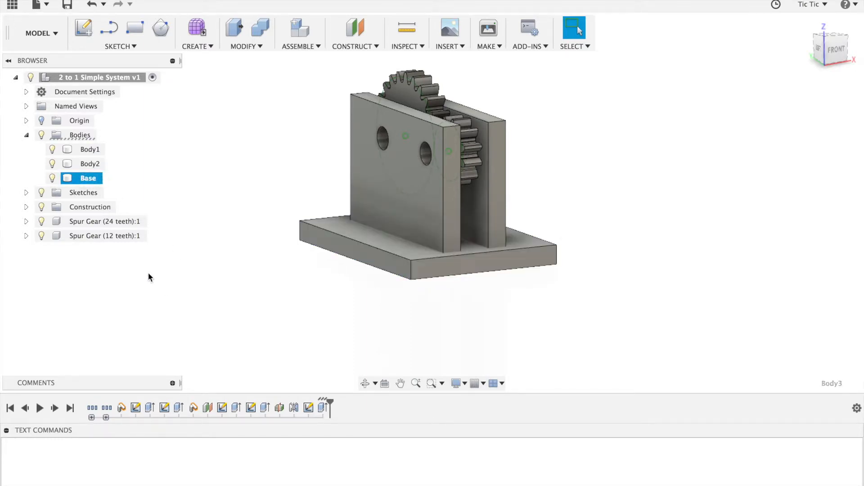
Rename Body1, one of the two vertical plates, to Upright
left_click(90, 150)
left_click(90, 150)
type("Upright")
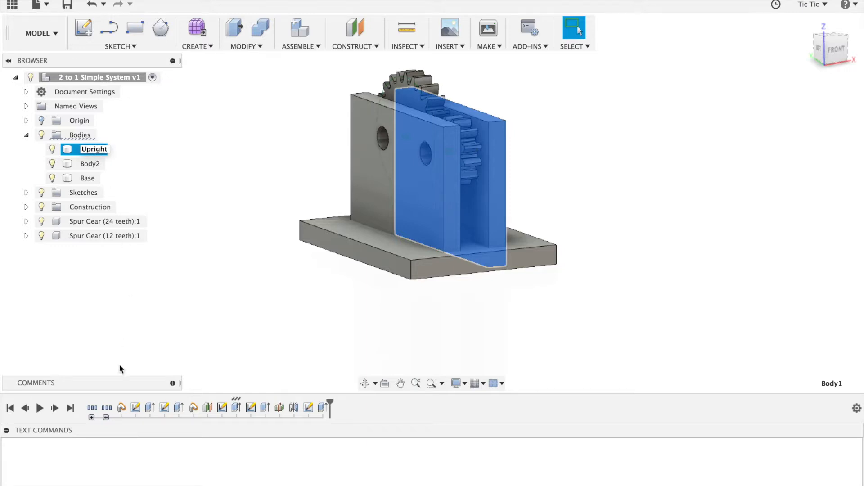
left_click(119, 366)
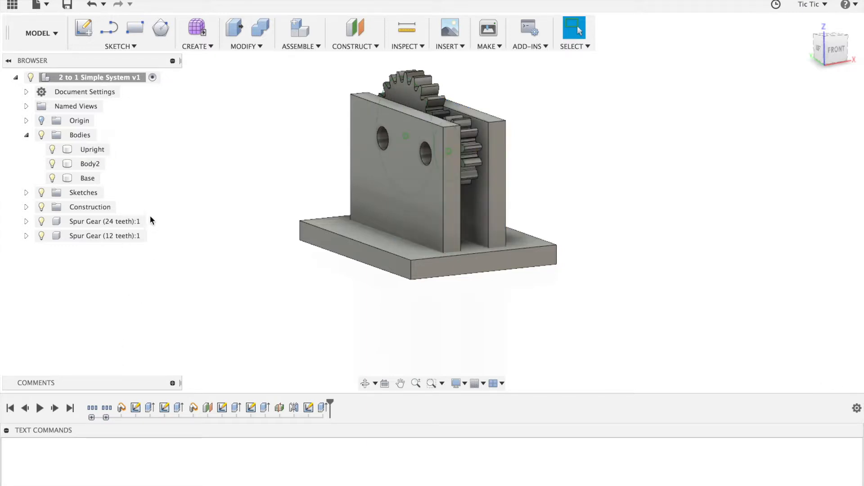
left_click(92, 164)
left_click(91, 164)
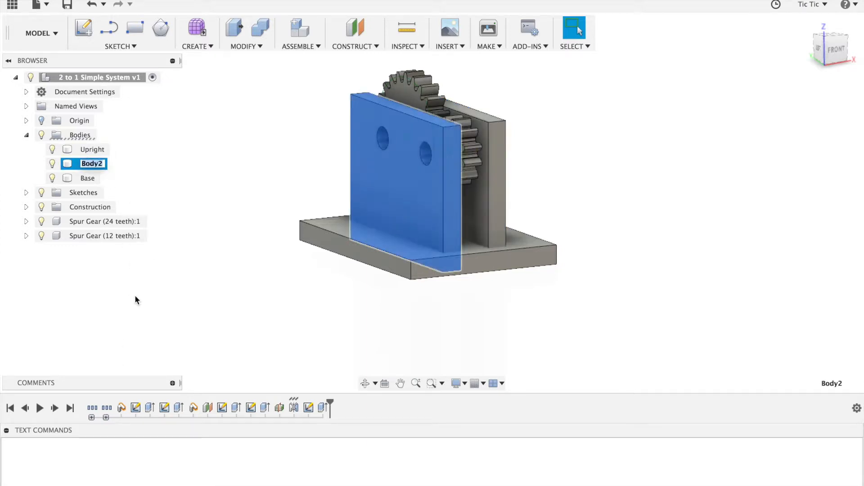
type("Upright")
key("Escape")
Rename Body2, the other vertical plate, to Upright
left_click(90, 164)
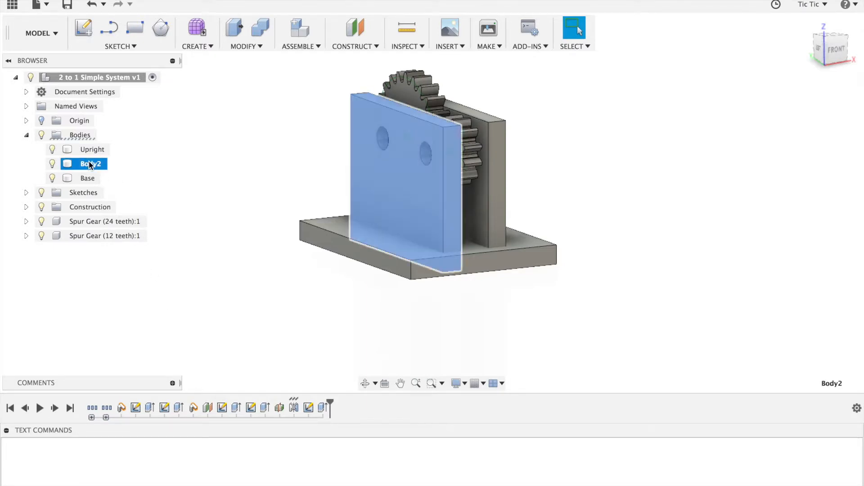
double_click(90, 164)
type("U")
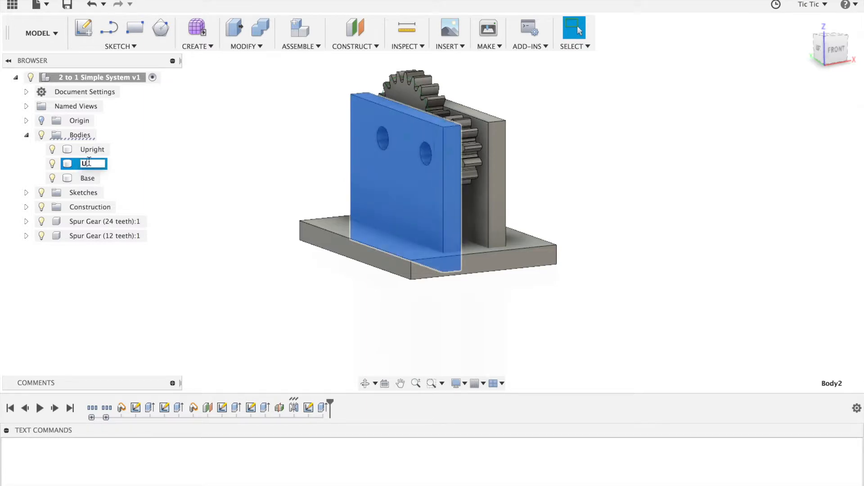
type("pright")
key("Return")
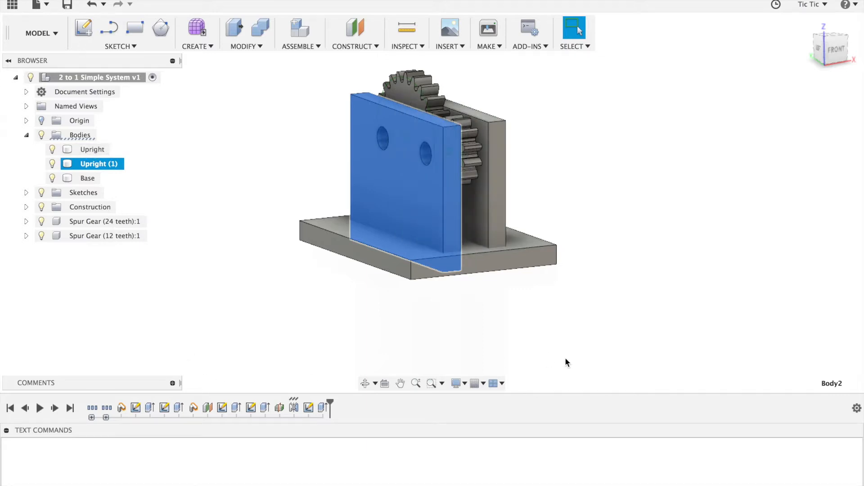
Turn the model to the outer face of the upright with the two holes and hide the Base body
mouse_move(823, 42)
left_mouse_down()
mouse_move(761, 44)
mouse_move(743, 29)
mouse_move(718, 55)
mouse_move(833, 32)
mouse_move(858, 54)
mouse_move(840, 42)
left_mouse_up()
left_click(698, 198)
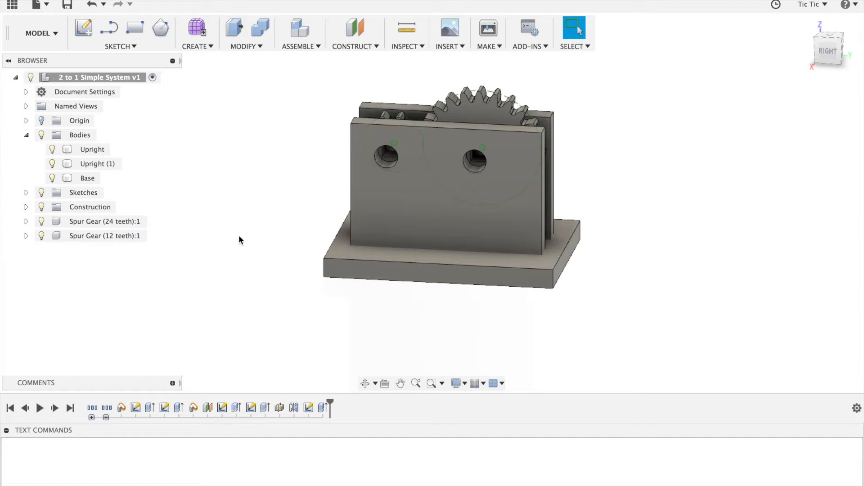
left_click(52, 178)
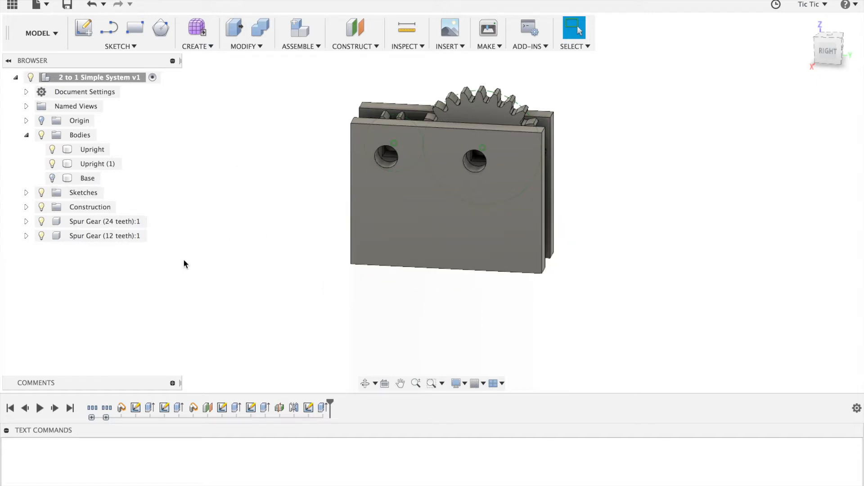
Sketch a rectangle 30 mm wide and 12 mm high on the upright's outer face, starting from its lower-left corner
left_click(827, 51)
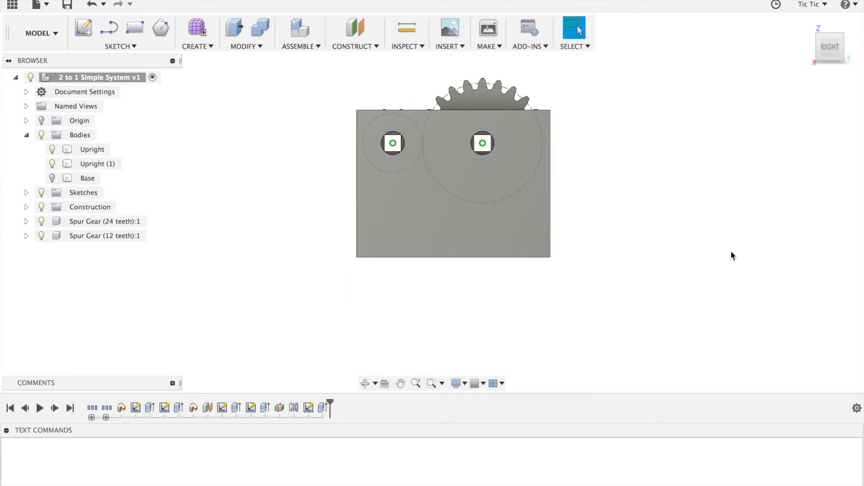
scroll(730, 251, "up", 5)
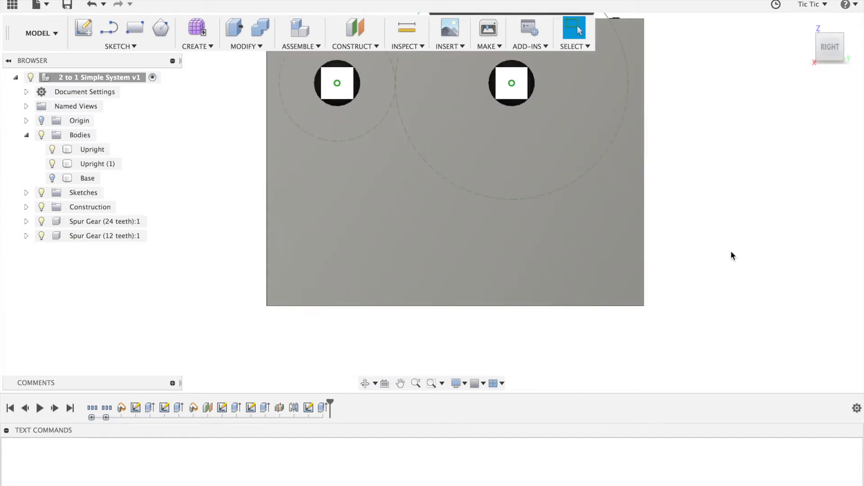
key("r")
left_click(580, 284)
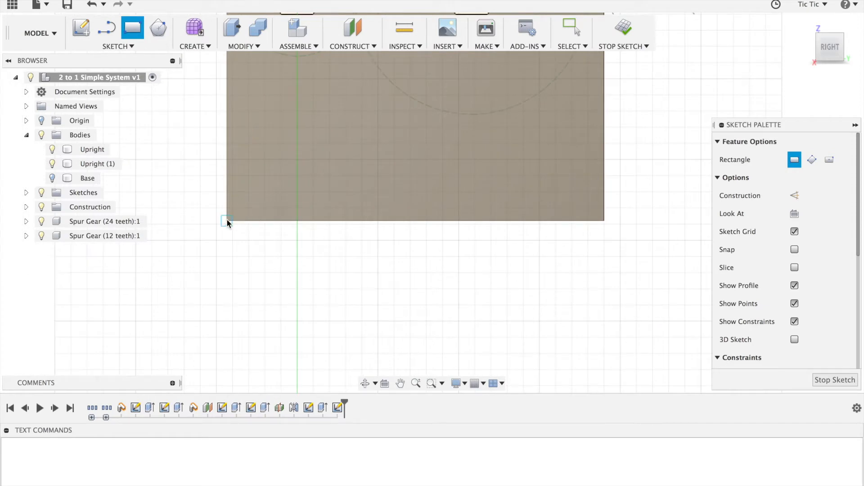
left_click(227, 221)
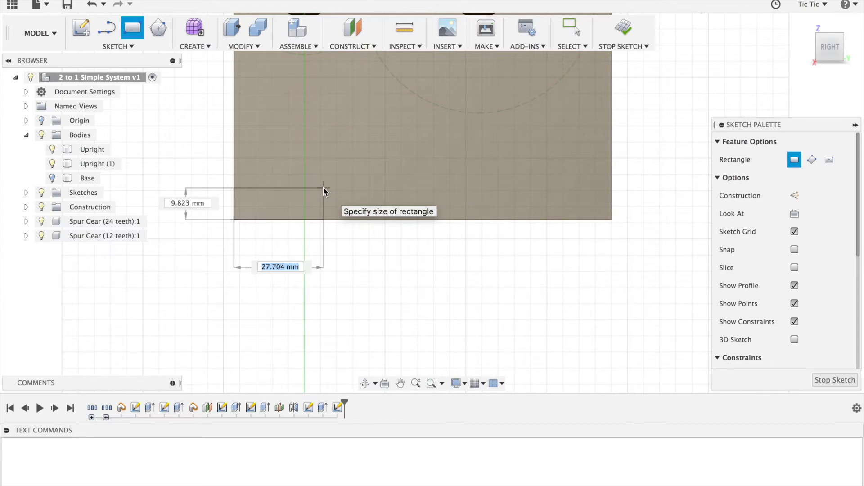
key("Tab")
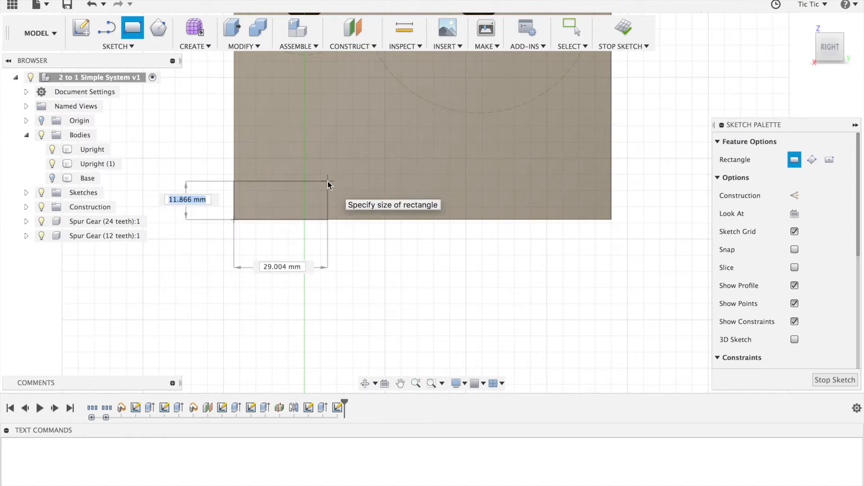
type("3")
key("BackSpace")
type("12")
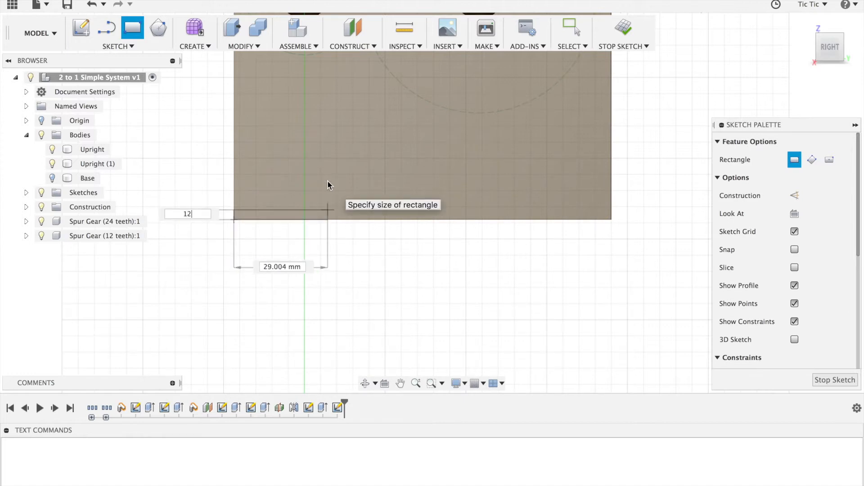
key("Tab")
type("30")
key("Return")
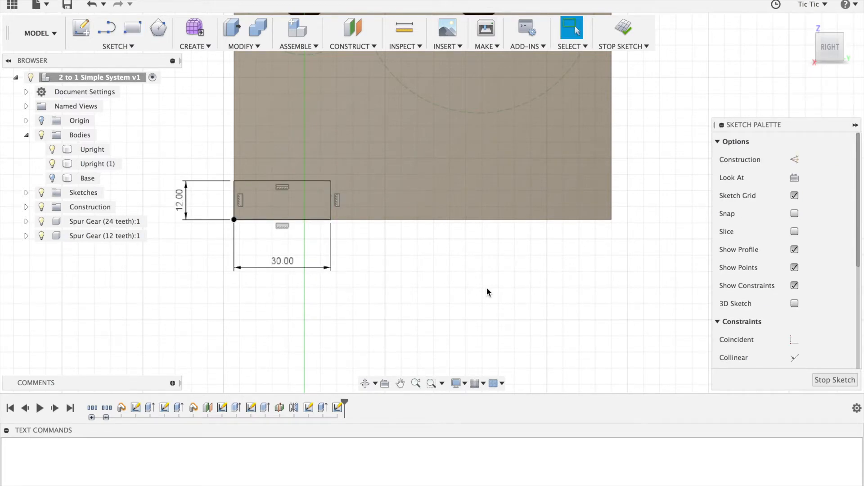
Sketch a rectangle 10 mm wide and 12 mm high starting from the lower-right corner of the upright's face
key("r")
left_click(611, 220)
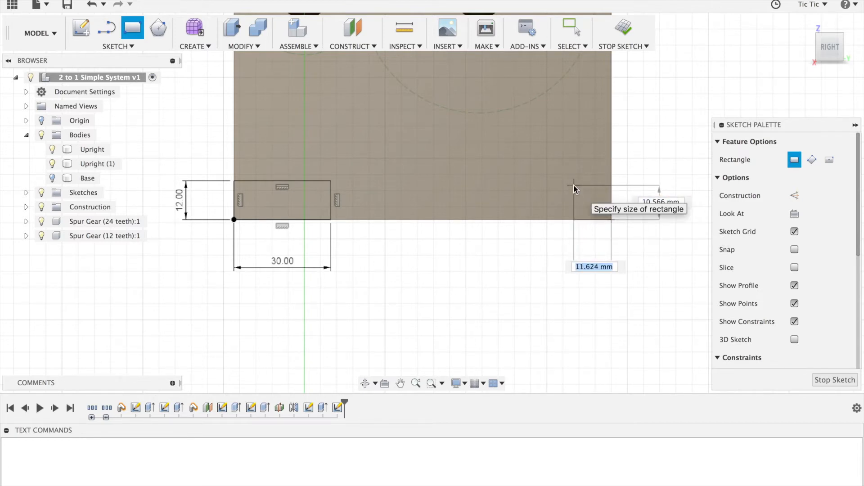
type("10")
key("Tab")
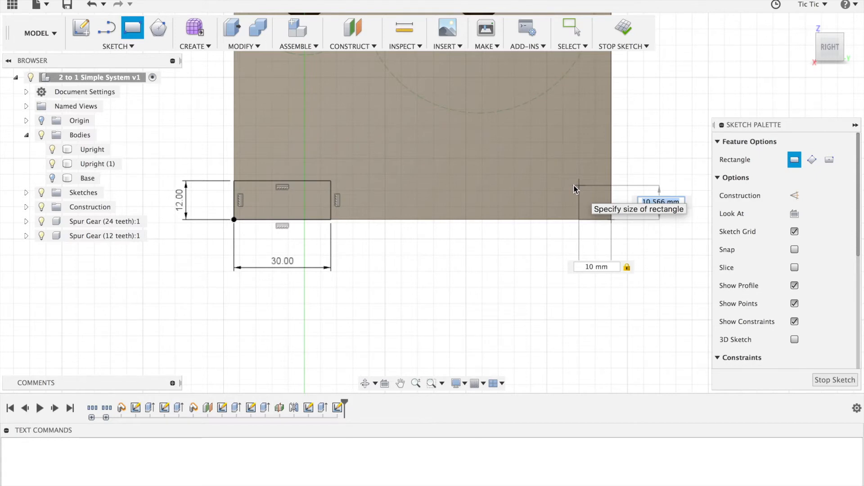
type("12")
key("Return")
key("Escape")
key("l")
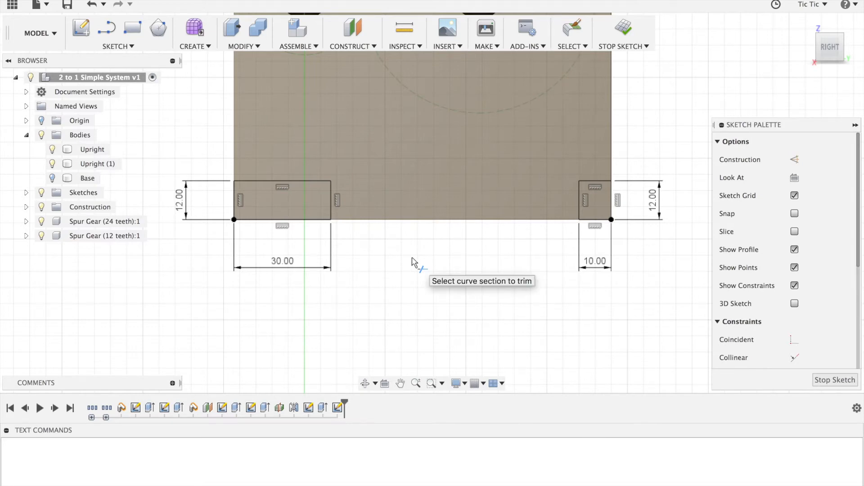
Sketch a rectangle 20 mm wide and 12 mm high on the upright's bottom edge, between the two corner rectangles
key("r")
left_click(417, 220)
type("12")
key("Tab")
type("20")
key("Return")
key("Escape")
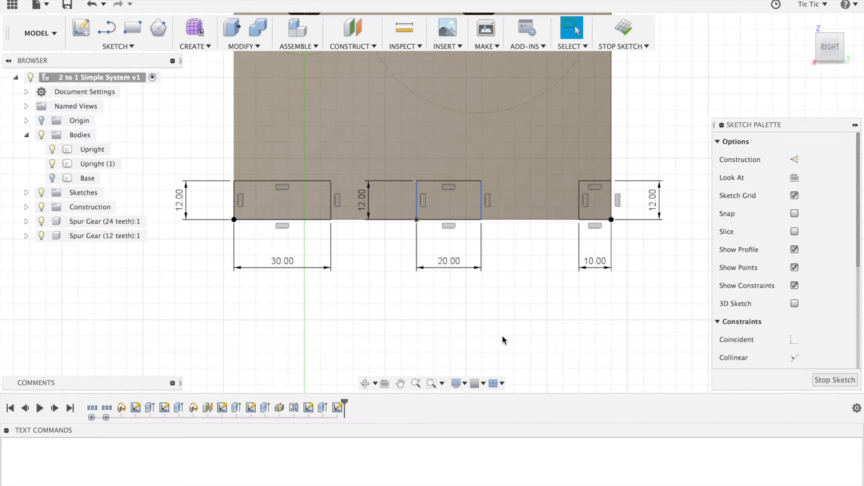
Dimension the gap between the middle rectangle and the 10 mm wide corner rectangle to 20 mm
key("d")
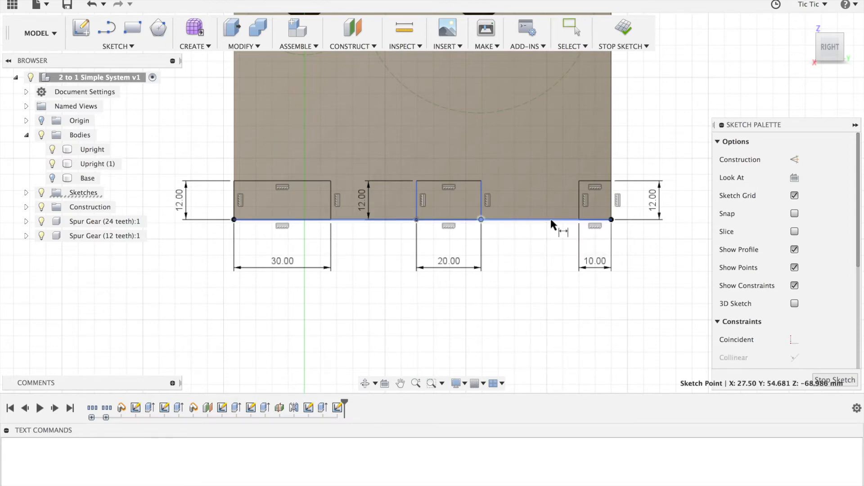
left_click(583, 220)
left_click(533, 272)
type("20")
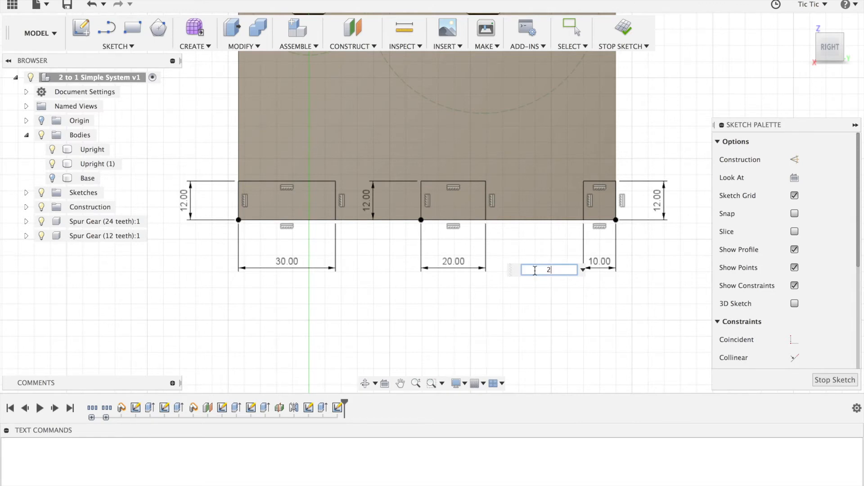
key("Return")
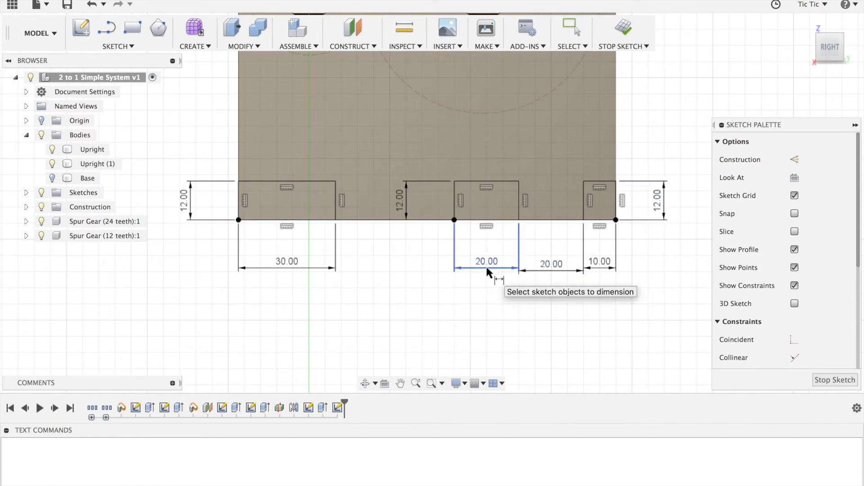
Finish the sketch and extrude the three rectangles -85 mm as a cut through both uprights
left_click(629, 29)
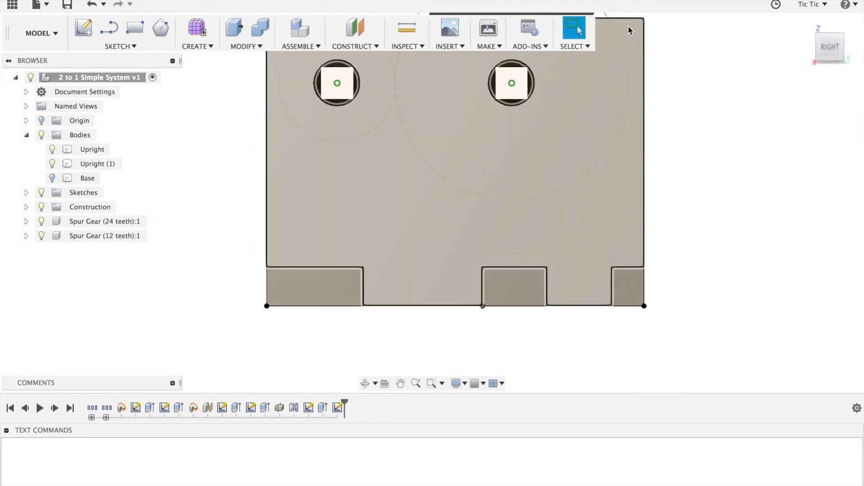
middle_click_drag(803, 63, 808, 55, "shift")
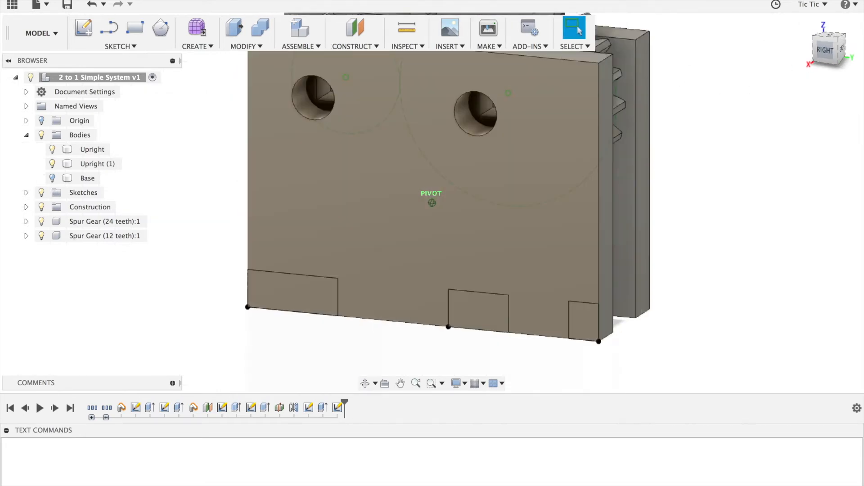
left_click(235, 28)
left_click(291, 303)
left_click(485, 313)
left_click(580, 320)
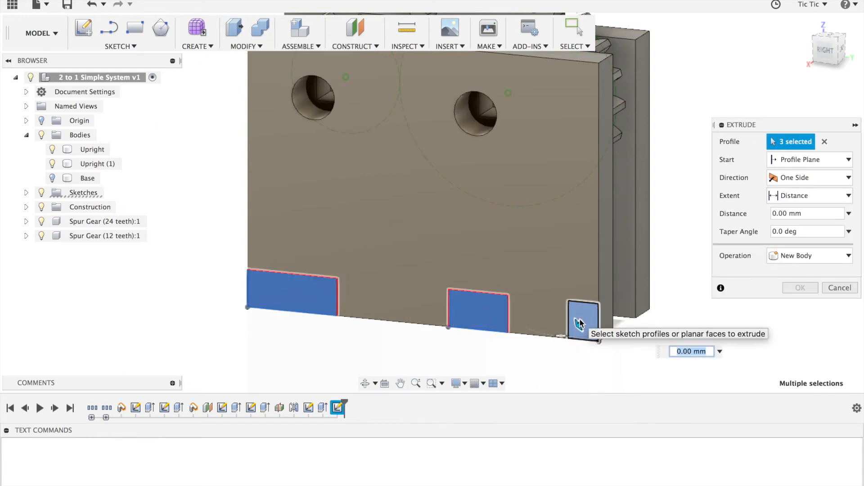
left_click_drag(580, 322, 688, 268)
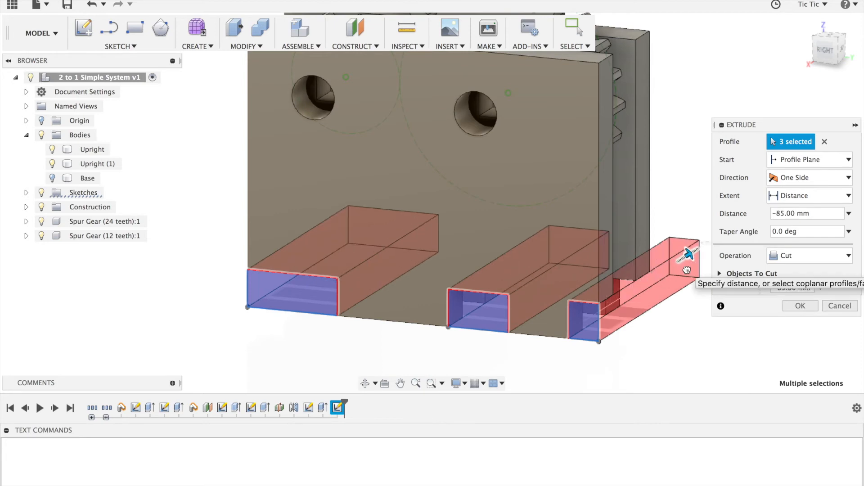
left_click(800, 306)
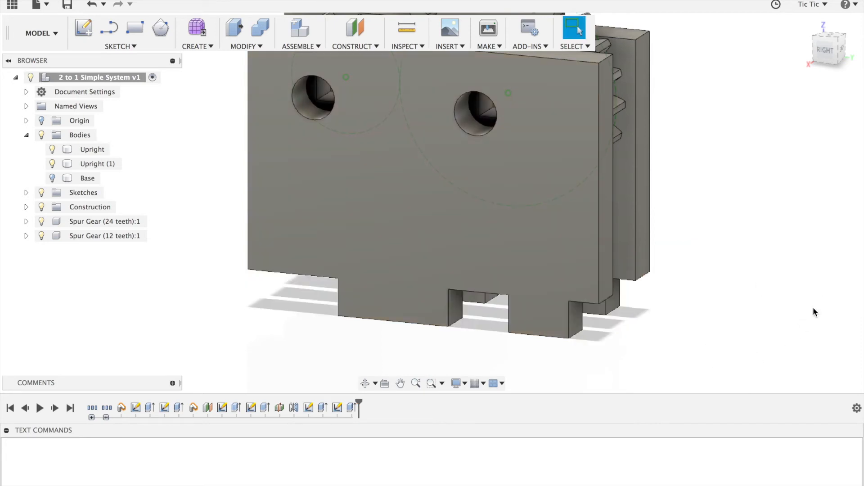
Show the Base body again and turn the model to see the base and uprights at an angle
scroll(779, 135, "left", 3)
scroll(778, 135, "down", 2)
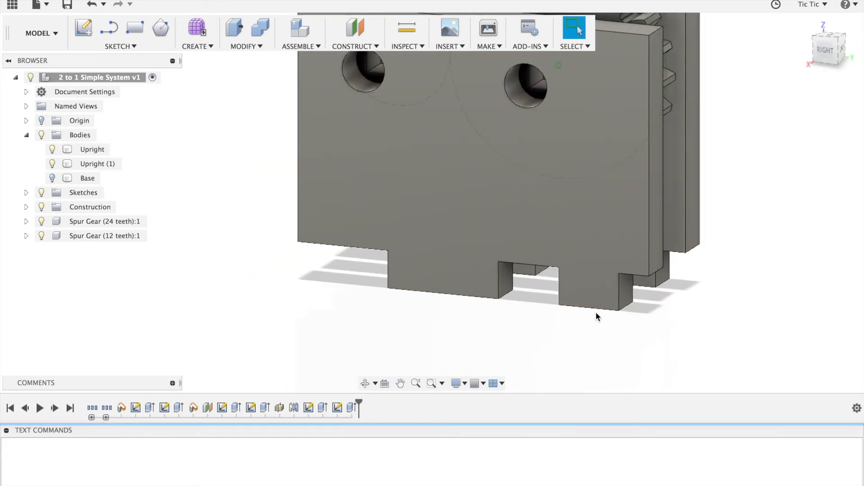
left_click(52, 178)
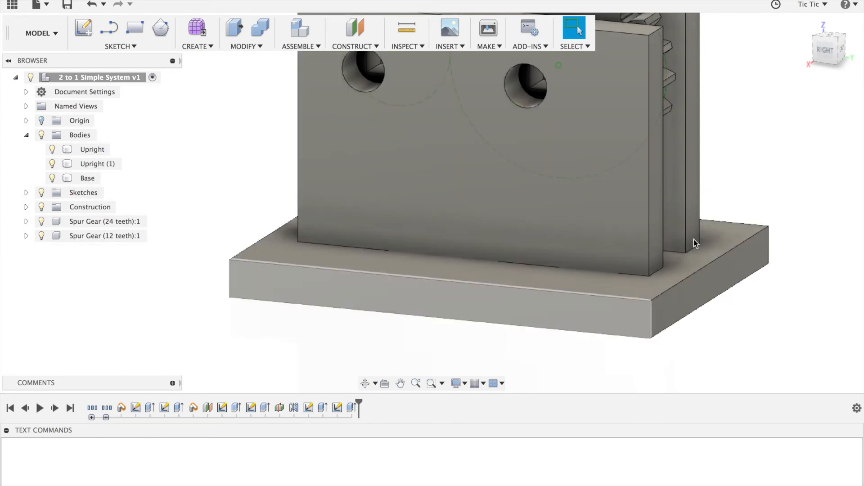
left_click_drag(824, 43, 831, 72)
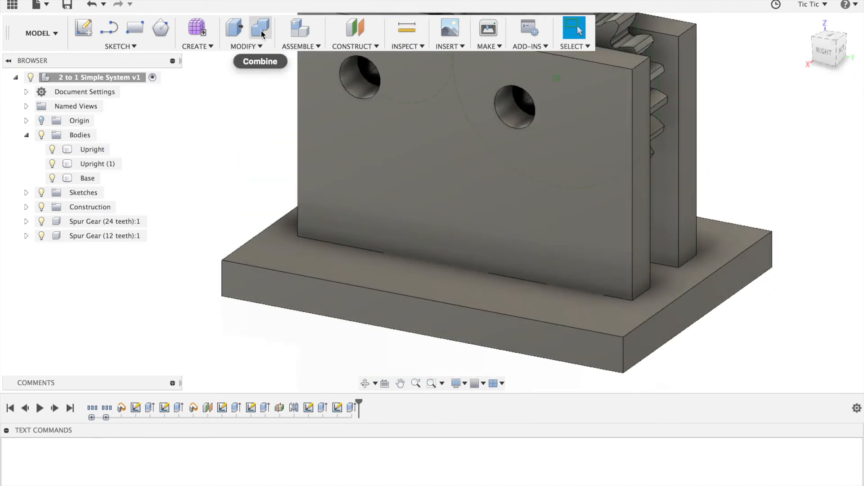
Combine with Base as the target and both uprights as tool bodies, using the Cut operation with Keep Tools enabled
left_click(261, 45)
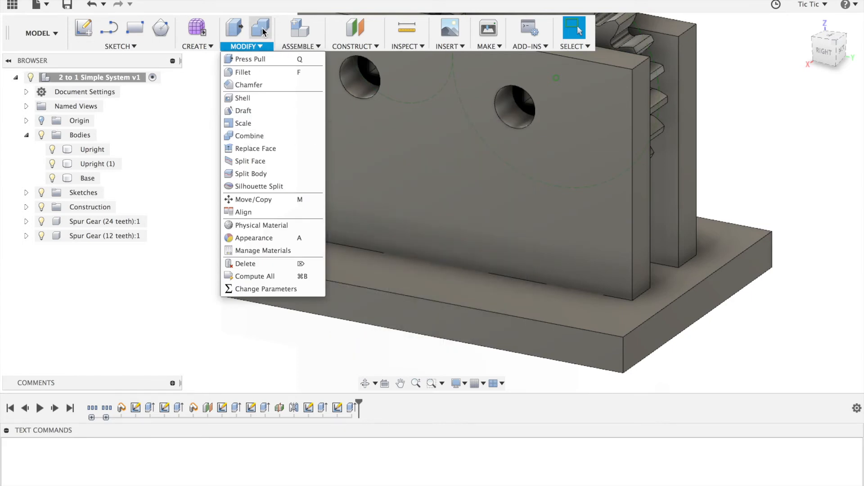
left_click(264, 32)
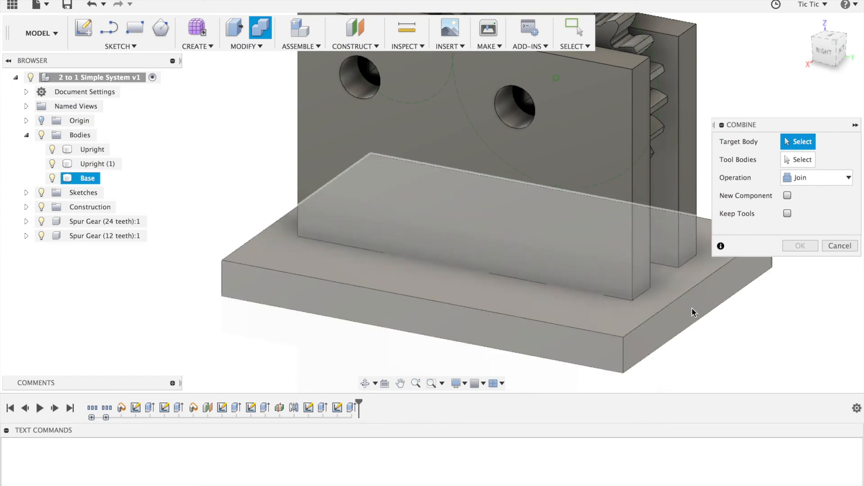
left_click(679, 308)
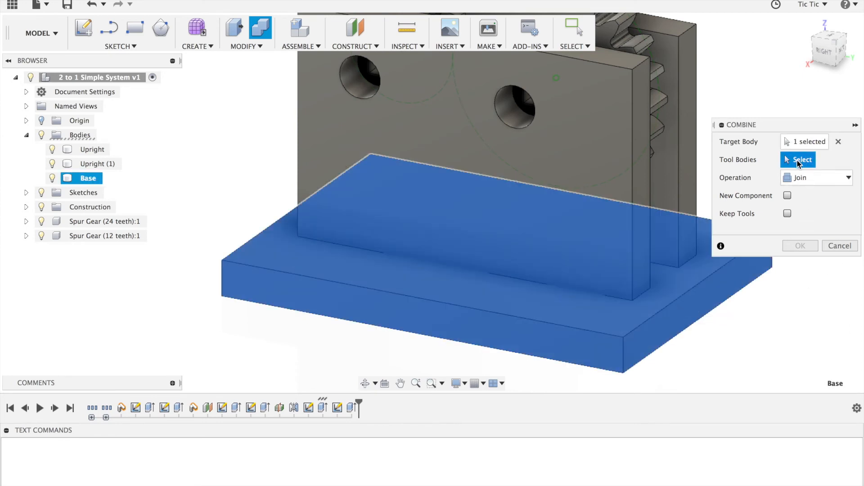
left_click(591, 152)
left_click(689, 57)
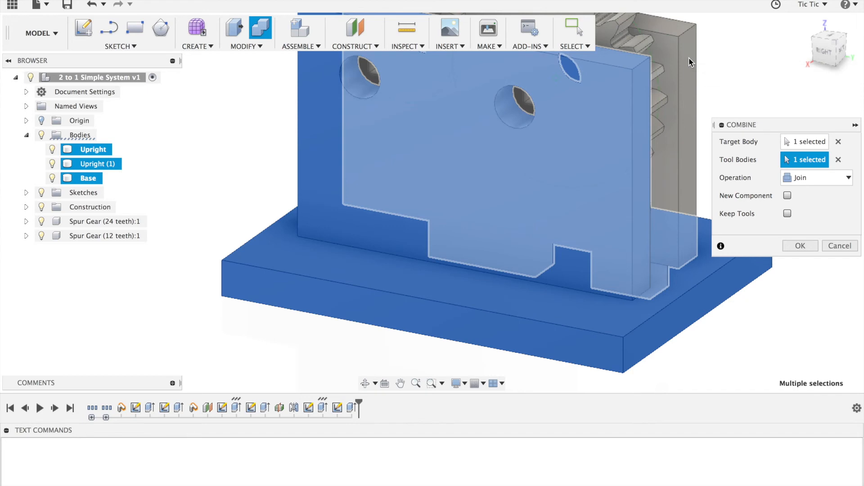
left_click(846, 179)
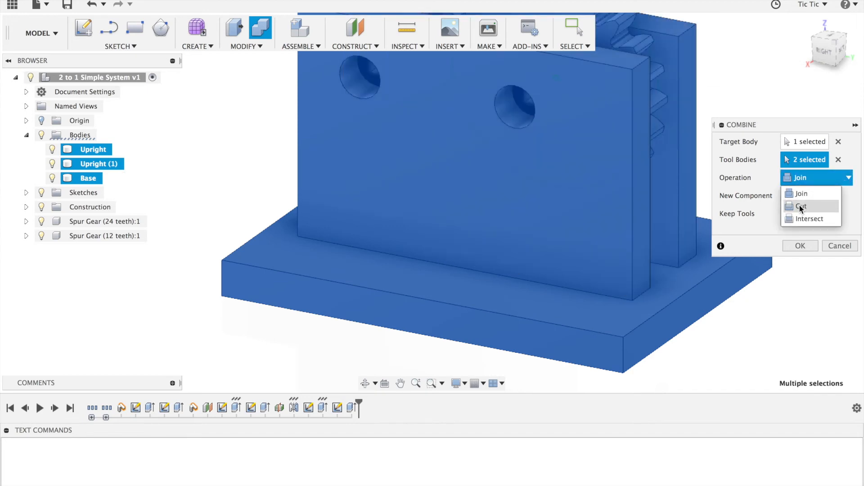
left_click(799, 205)
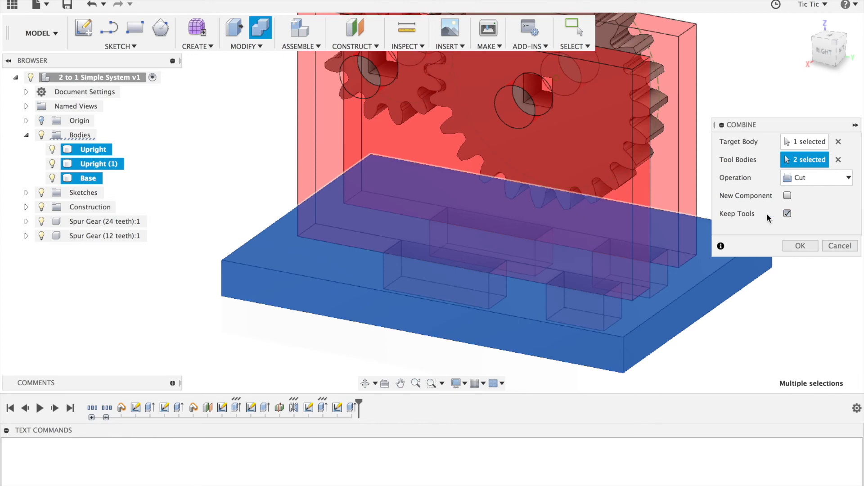
left_click(799, 246)
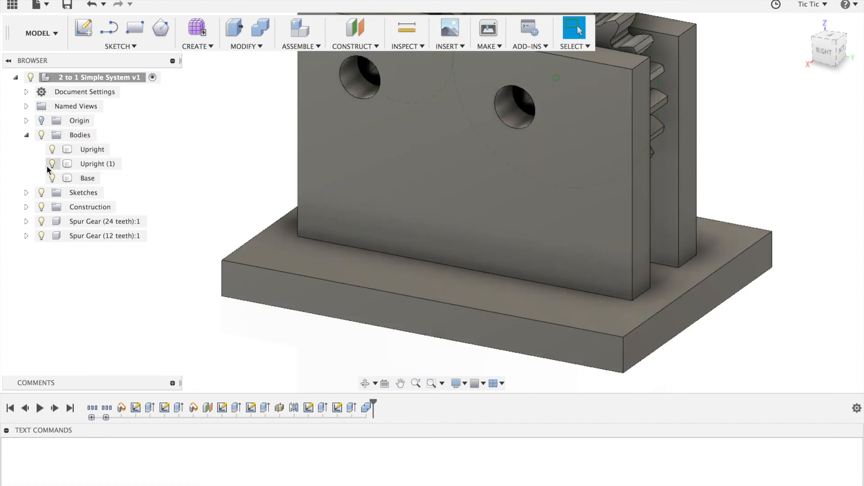
Hide both Upright bodies to inspect the slots in the base, and show them again
left_click(52, 149)
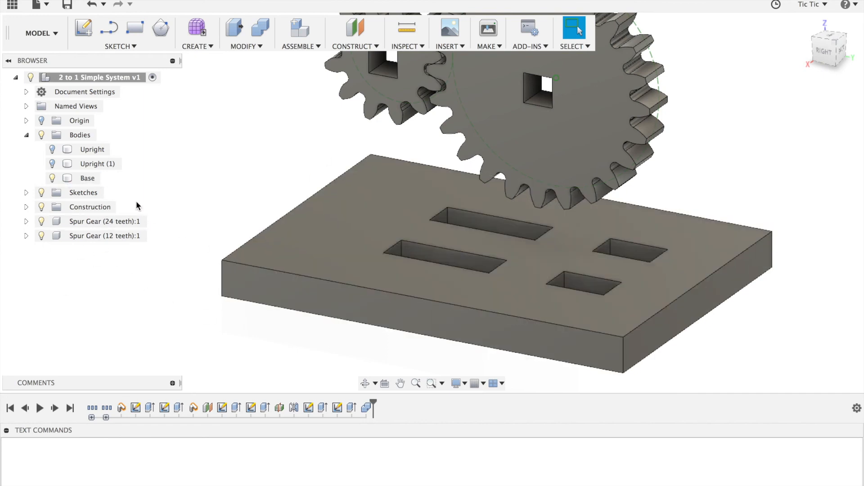
left_click(52, 164)
left_click(52, 150)
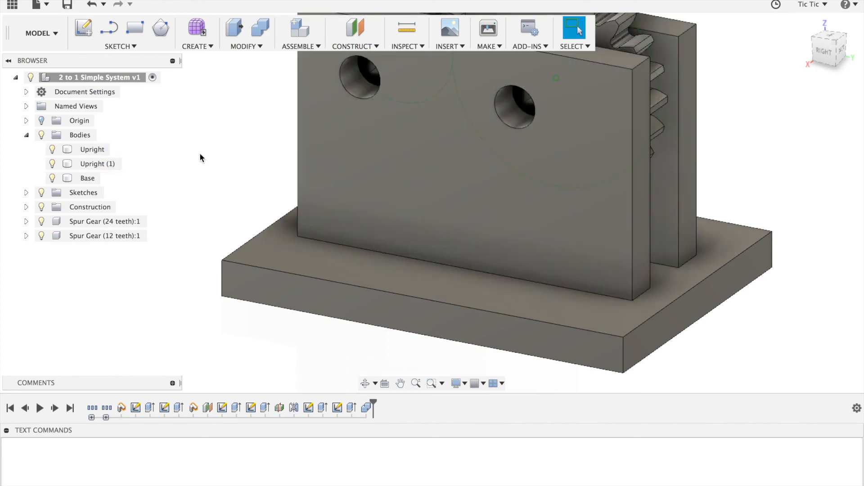
scroll(201, 157, "up", 3)
scroll(201, 157, "down", 3)
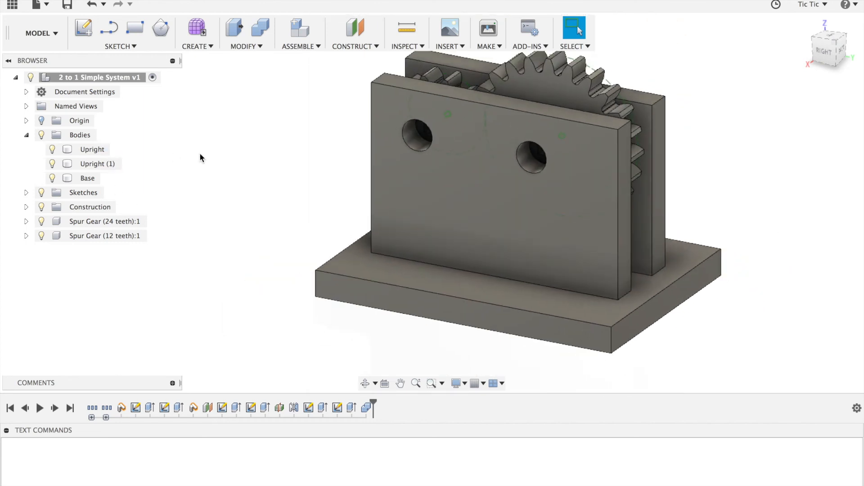